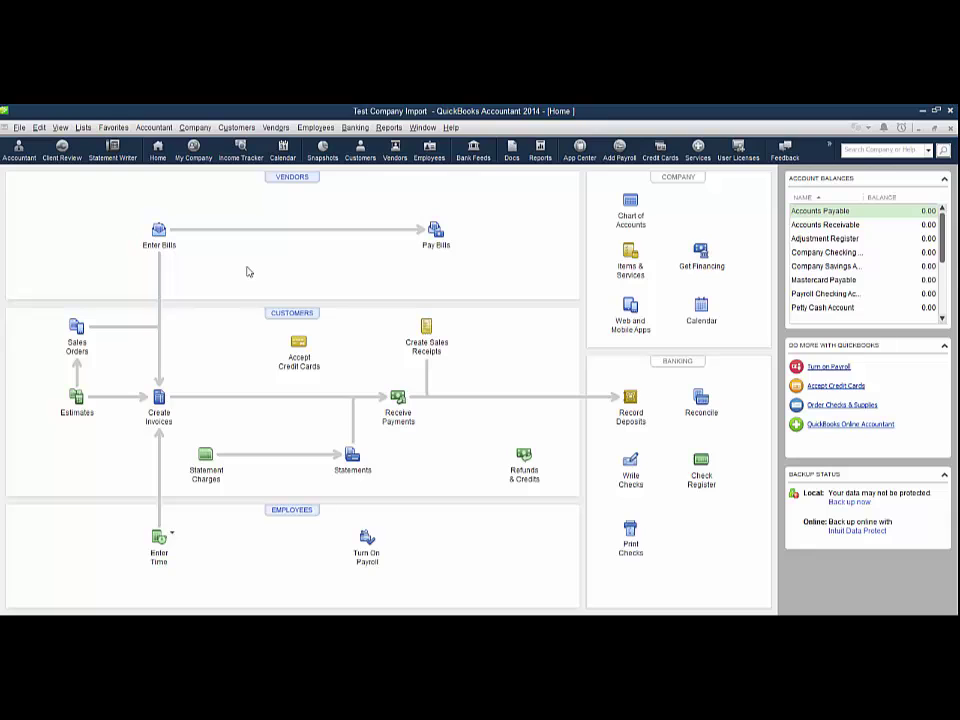
Open the company's chart of accounts and look through the existing accounts and their types.
left_click(83, 128)
left_click(107, 140)
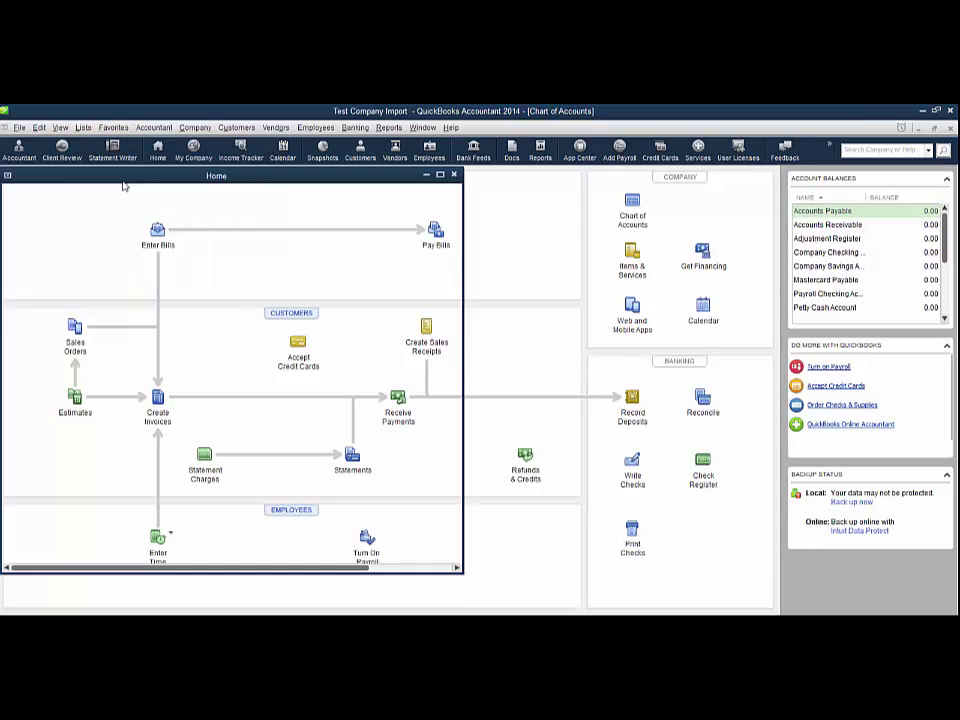
scroll(273, 330, "down", 20)
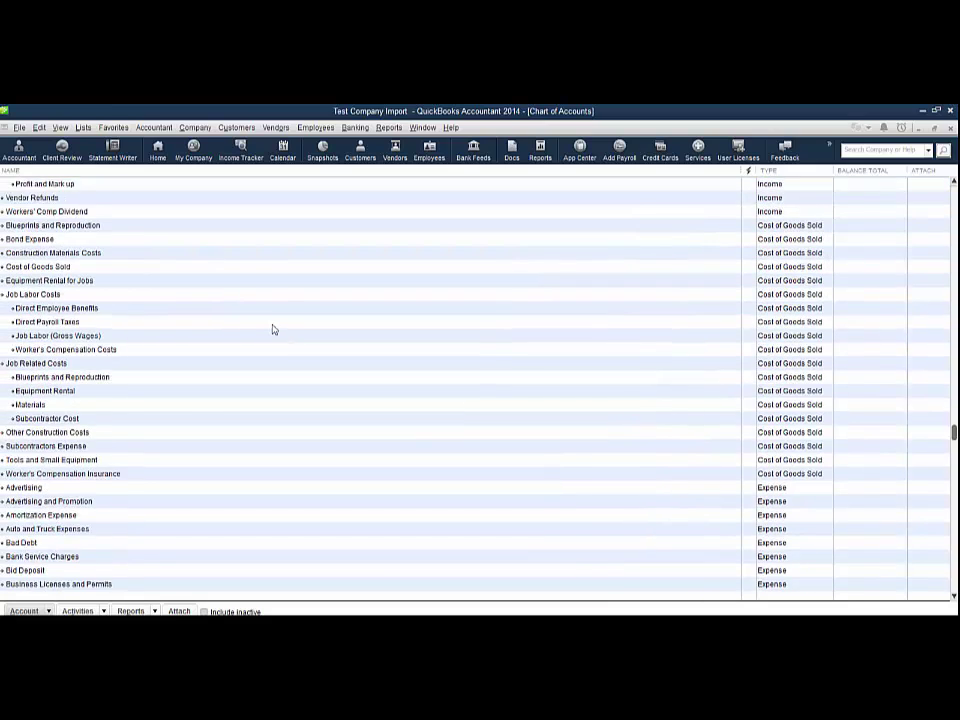
scroll(273, 330, "up", 20)
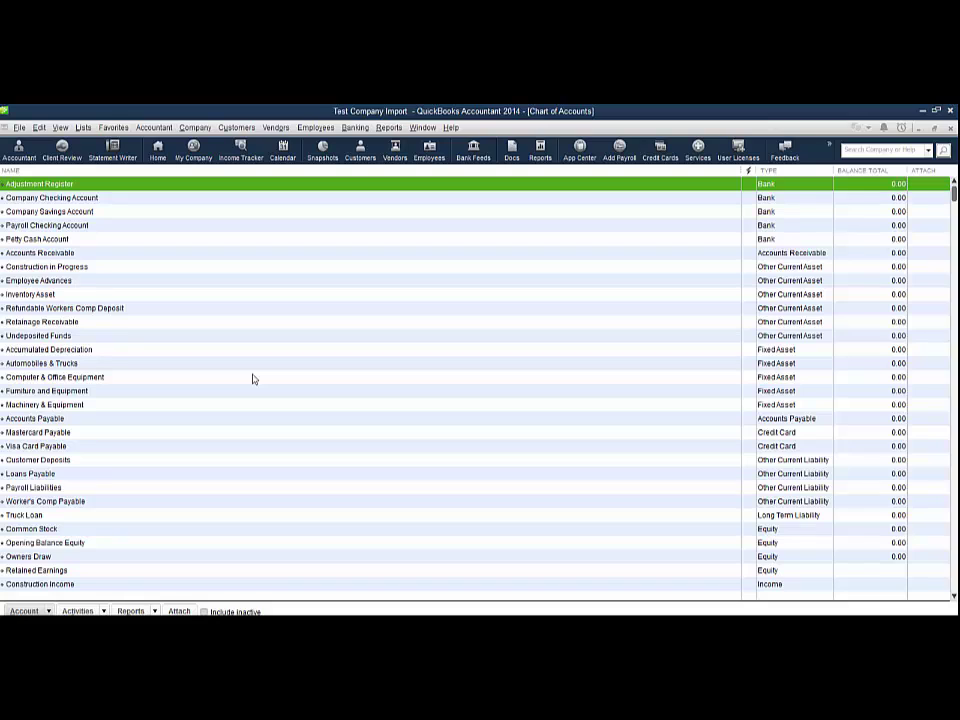
Try to import the Chart of Accounts IIF file from the Item List and COA Contractors folder.
left_click(25, 129)
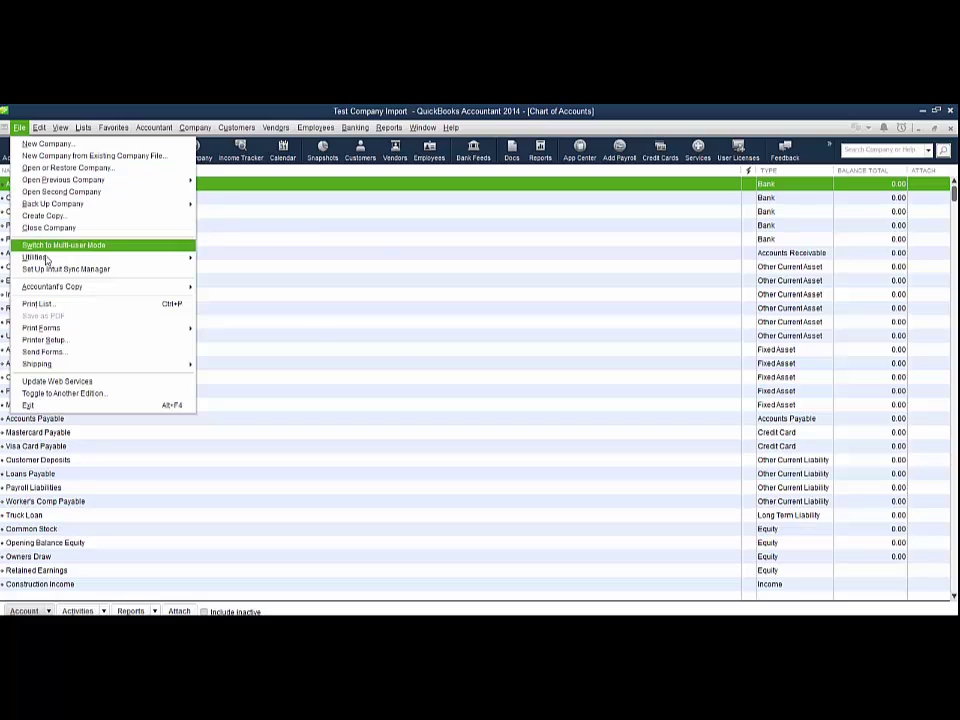
mouse_move(45, 260)
mouse_move(214, 262)
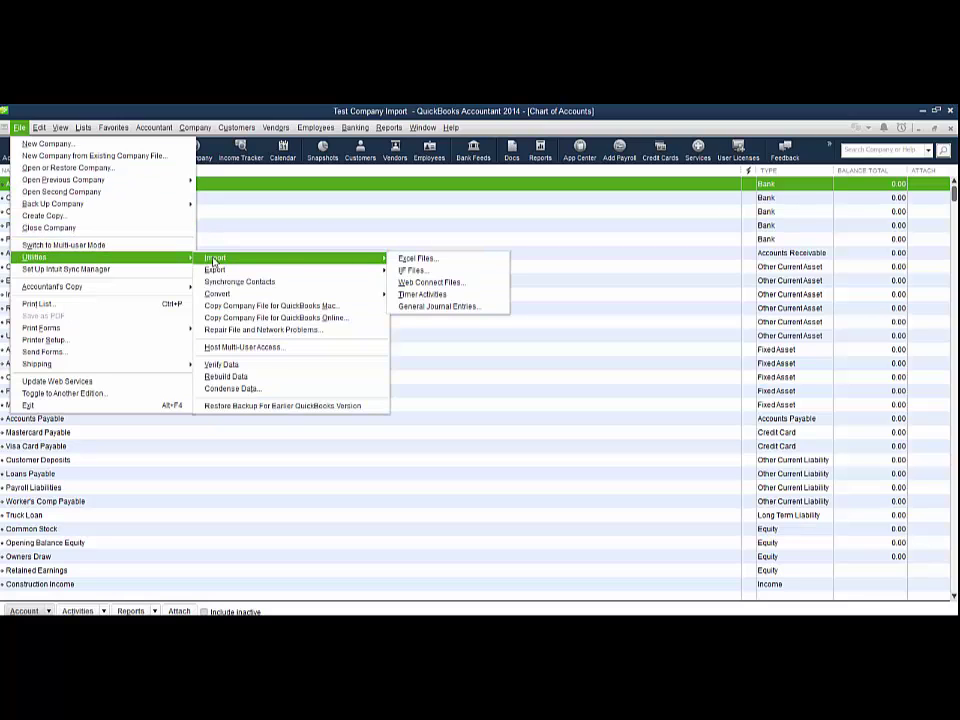
left_click(412, 270)
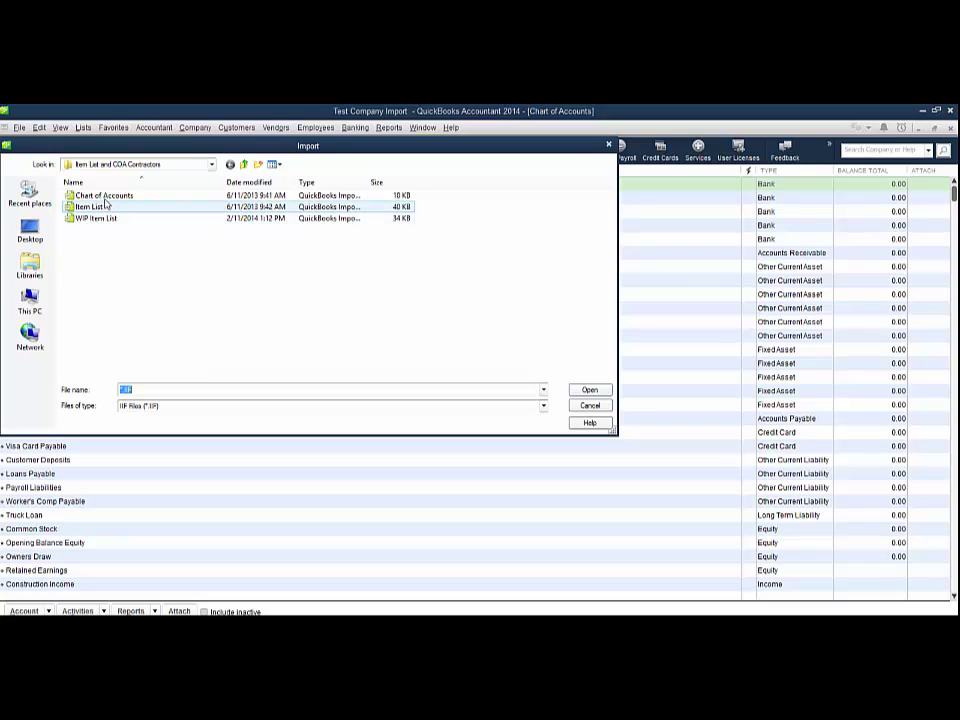
left_click(211, 164)
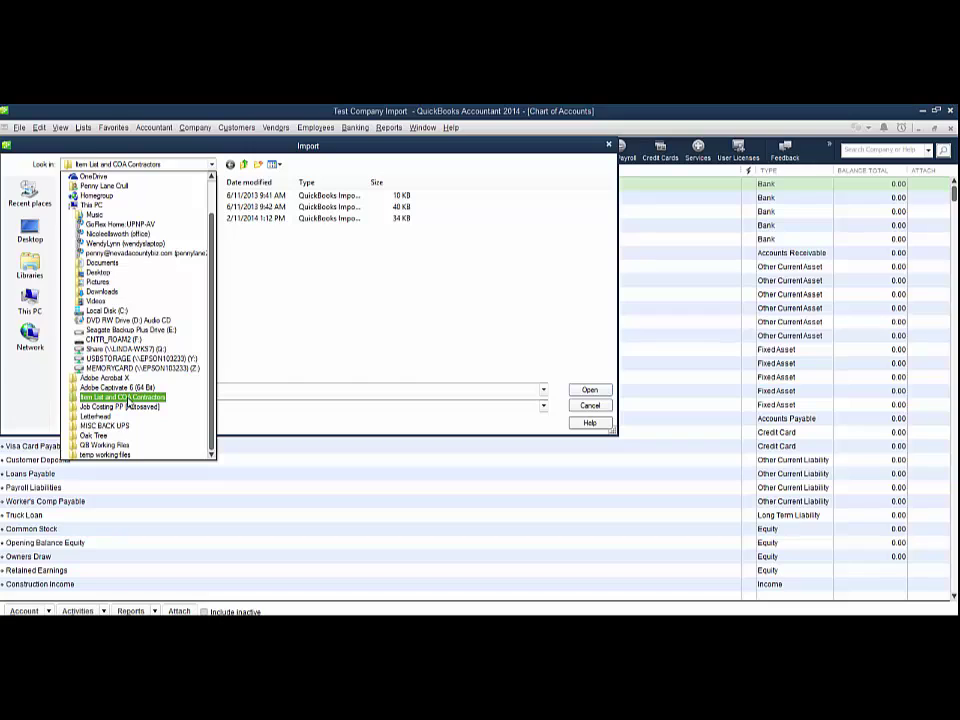
left_click(127, 399)
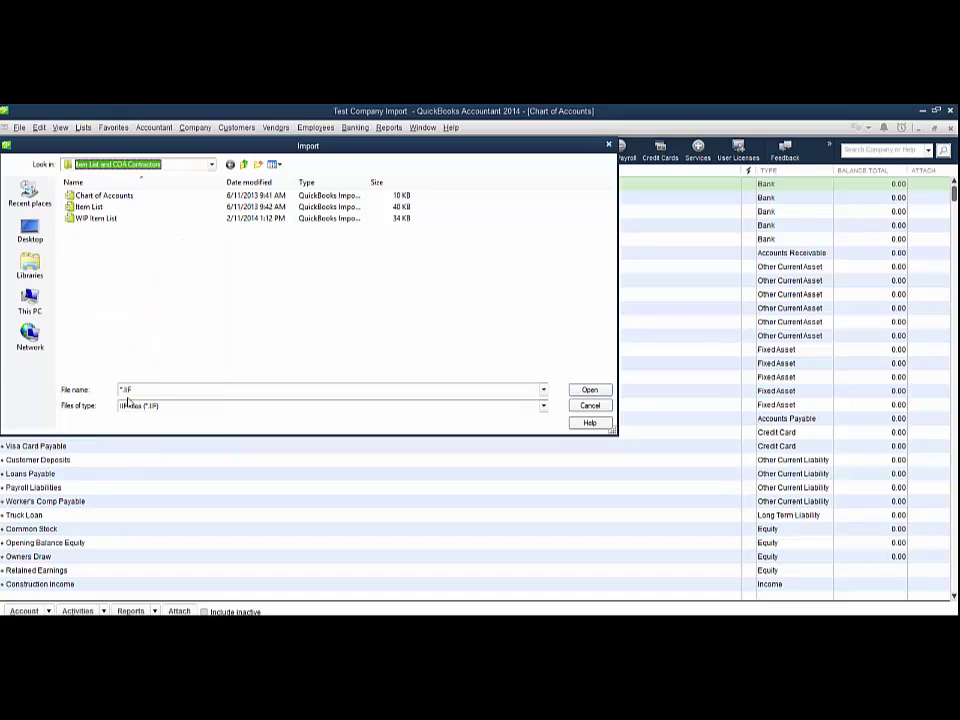
left_click(157, 198)
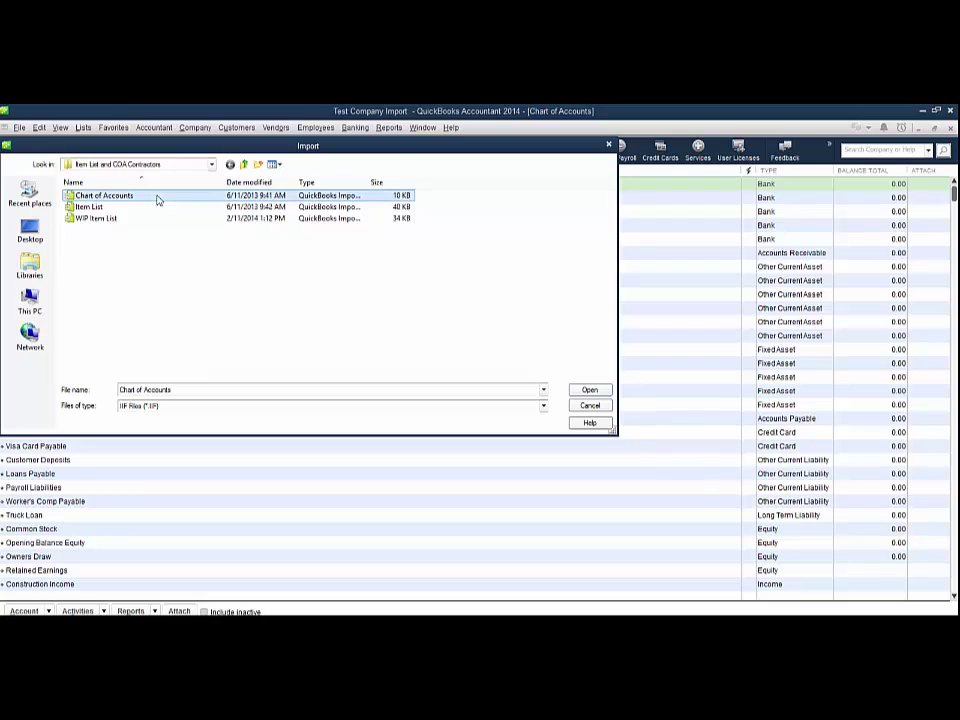
left_click(586, 392)
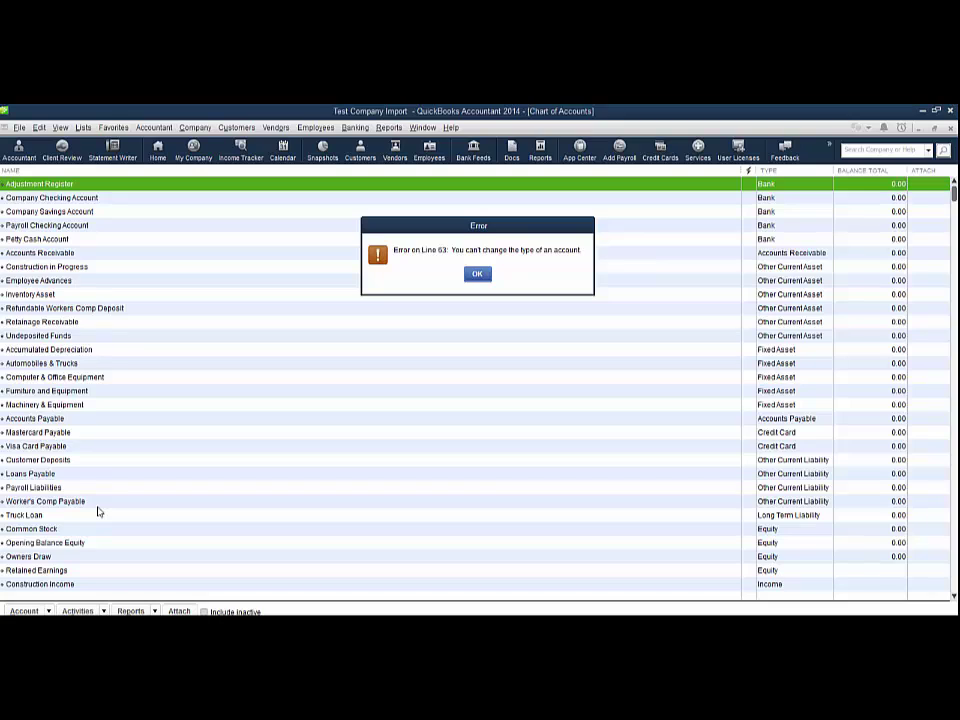
left_click(476, 275)
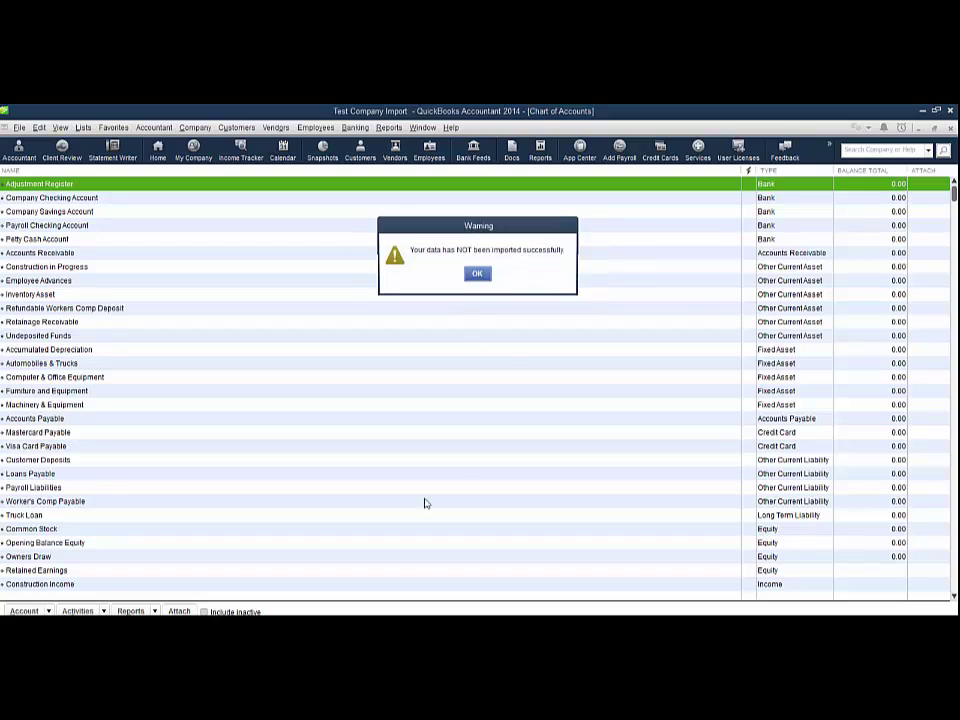
left_click(476, 276)
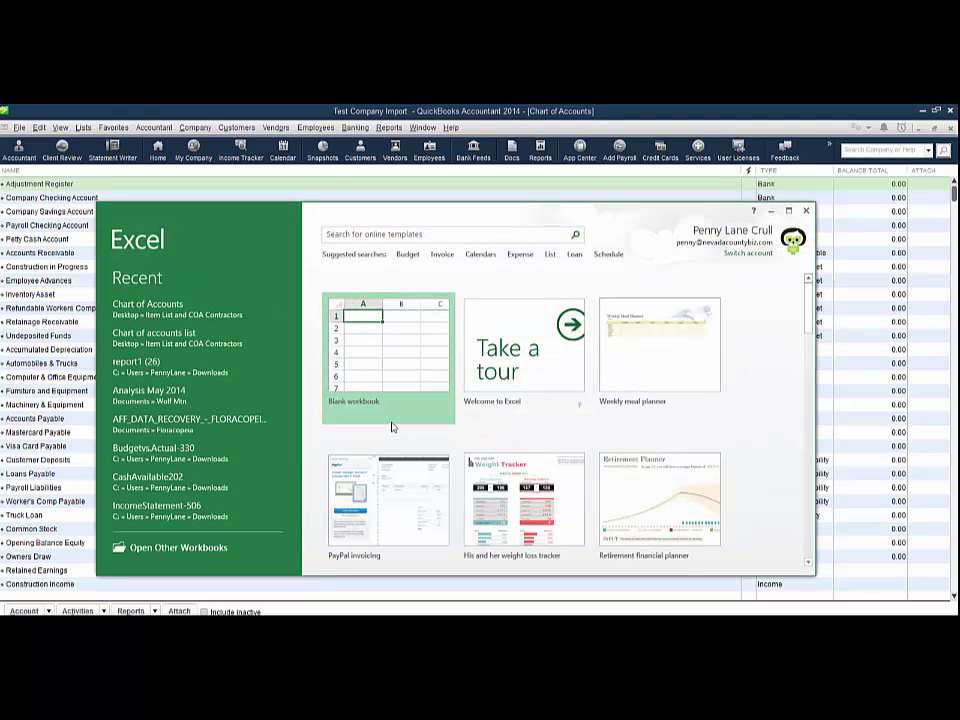
In Excel, open the recent Chart of Accounts IIF file from the Item List and COA Contractors folder as tab-delimited text.
left_click(208, 550)
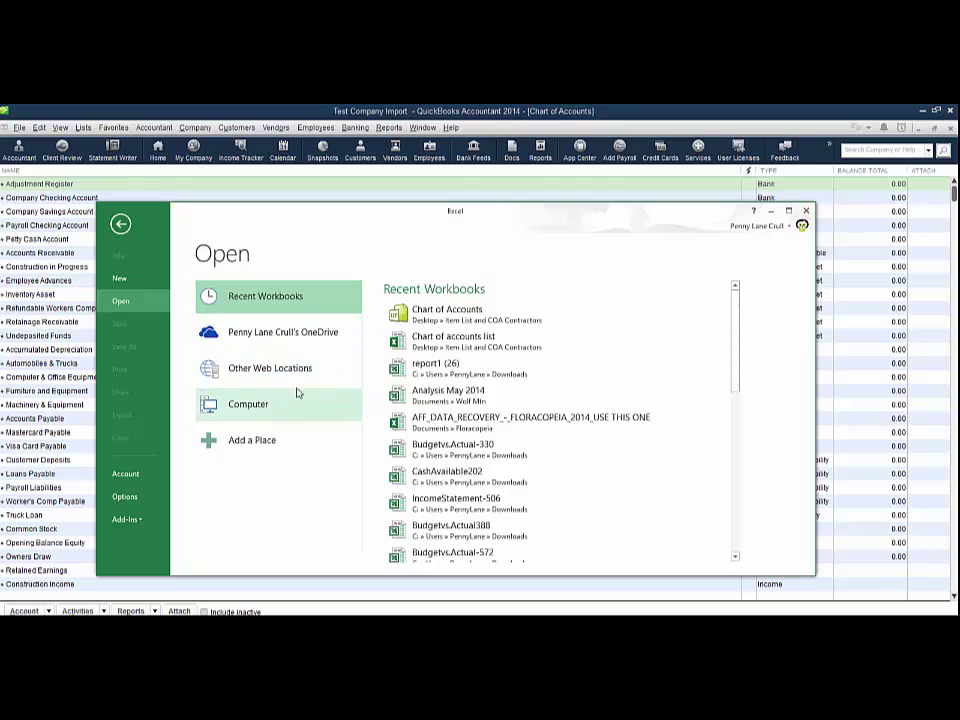
left_click(432, 316)
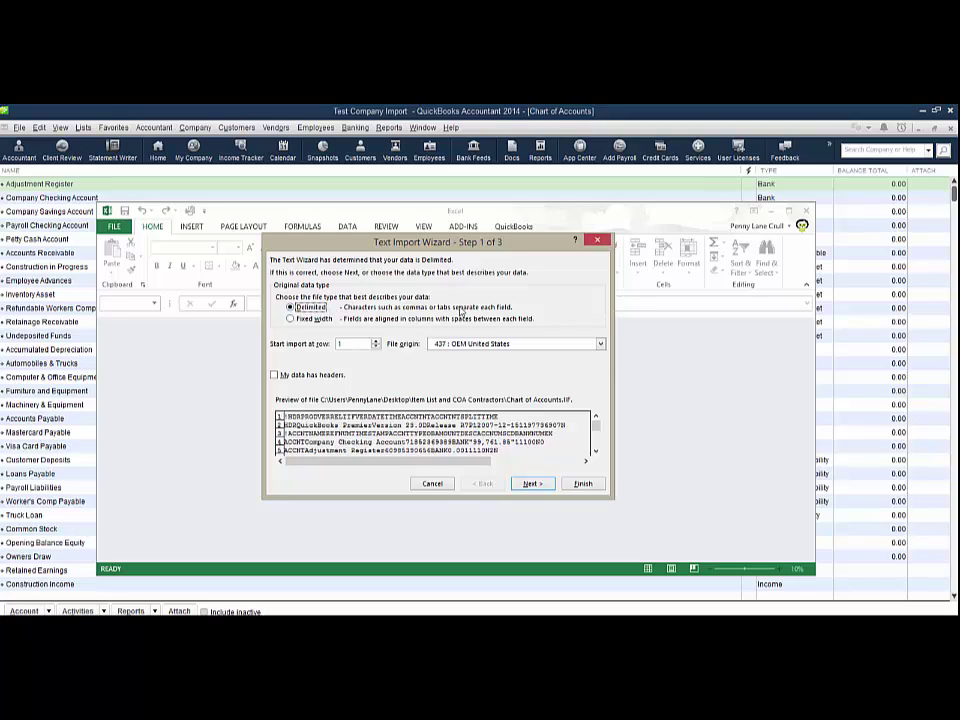
left_click(524, 485)
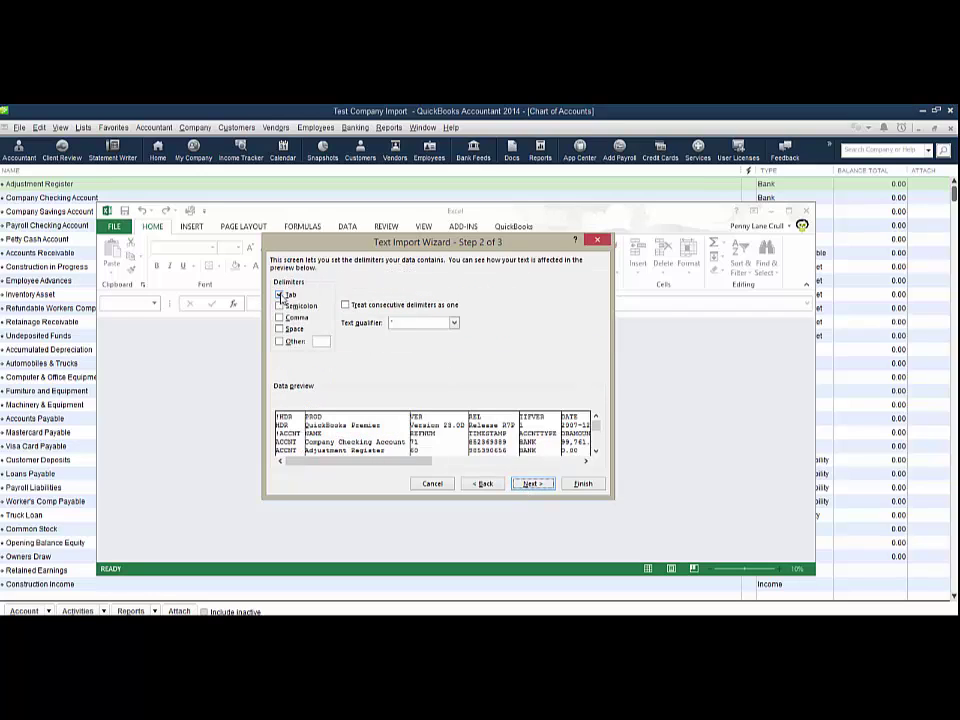
left_click(582, 484)
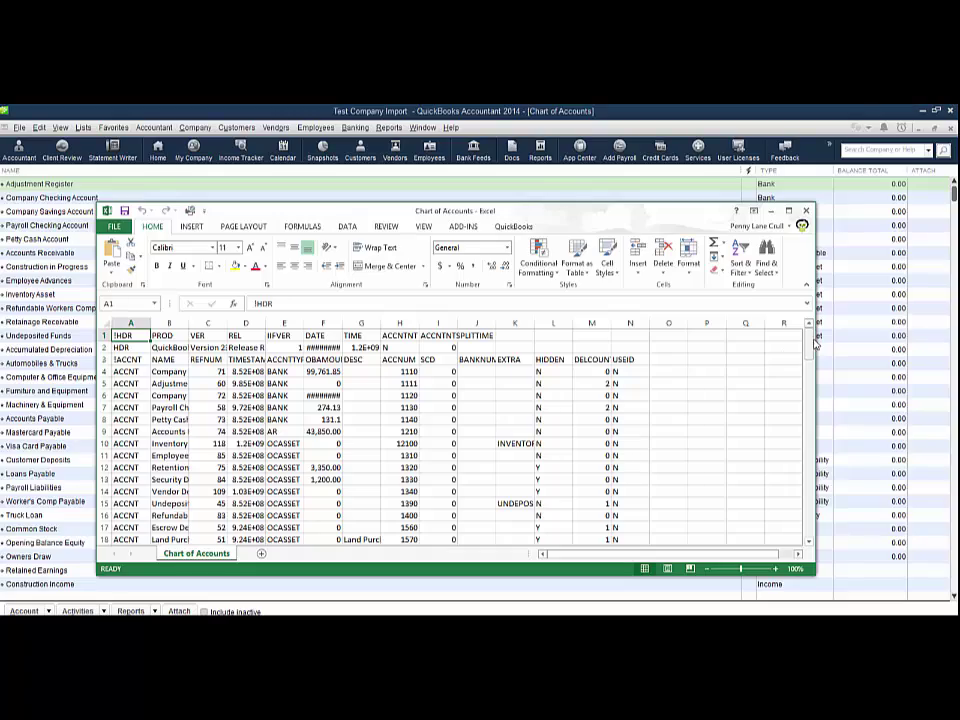
Widen the account name column and examine the account name and type on row 63 of the import file.
left_click_drag(807, 340, 812, 460)
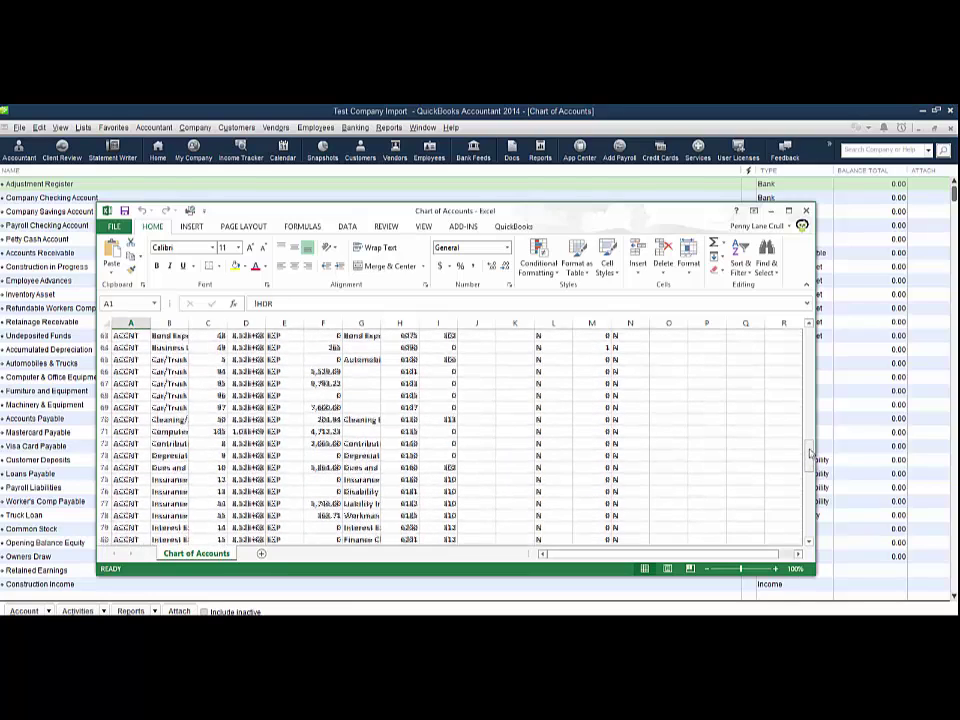
left_click_drag(186, 323, 237, 323)
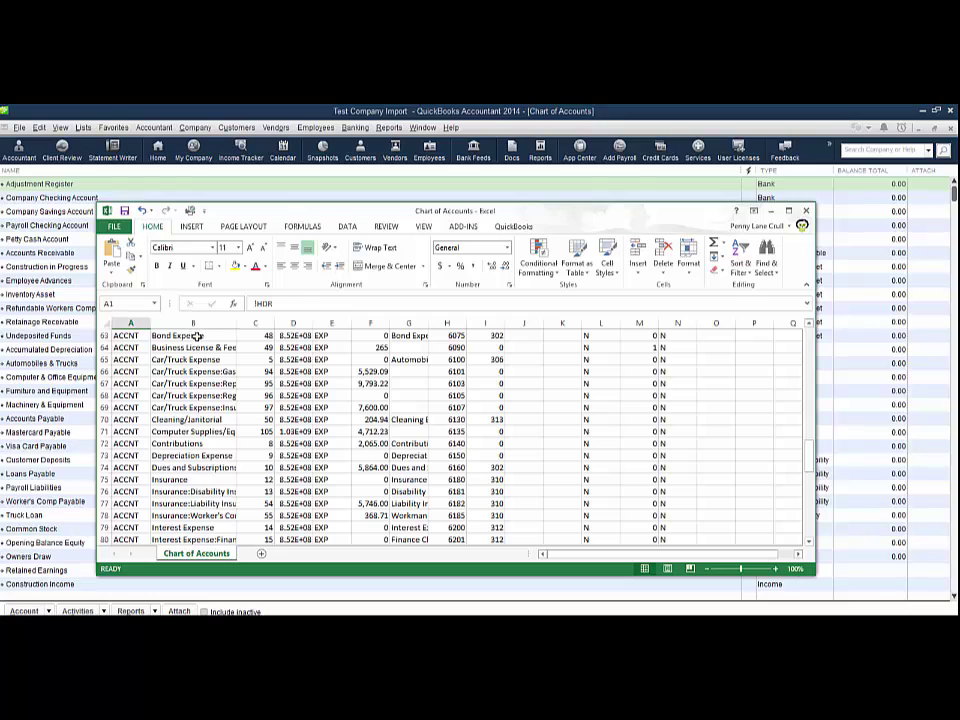
left_click(199, 336)
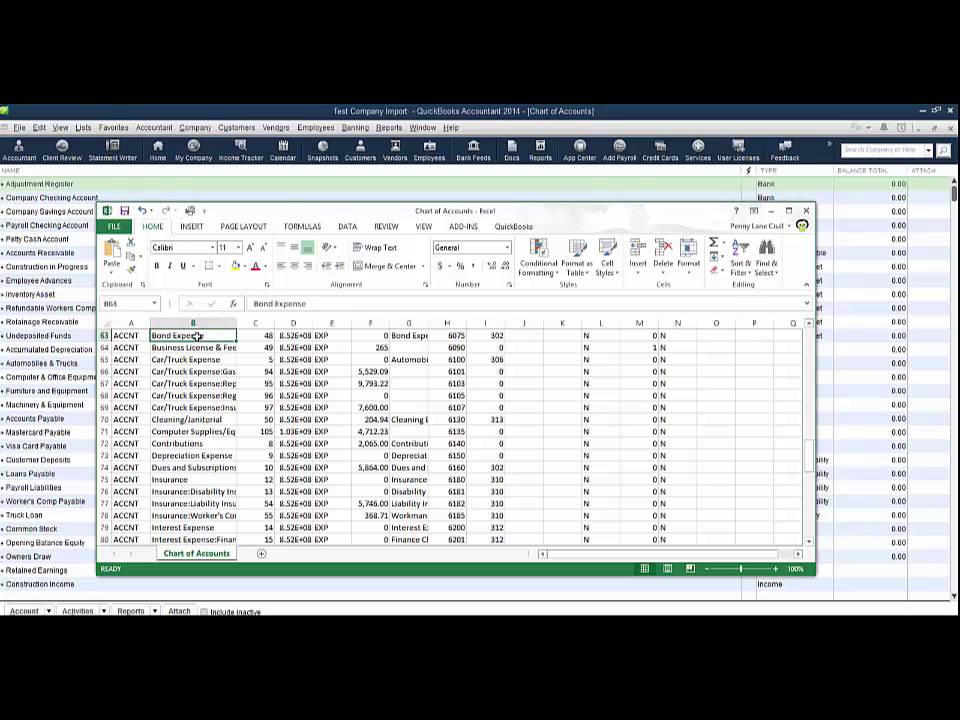
left_click(332, 336)
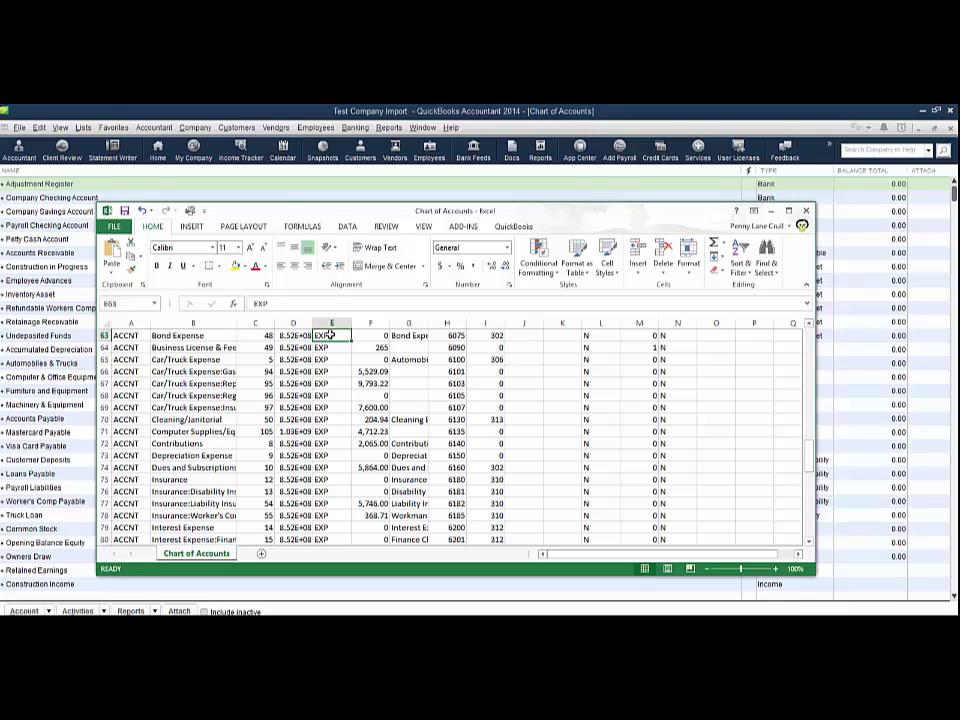
left_click(175, 338)
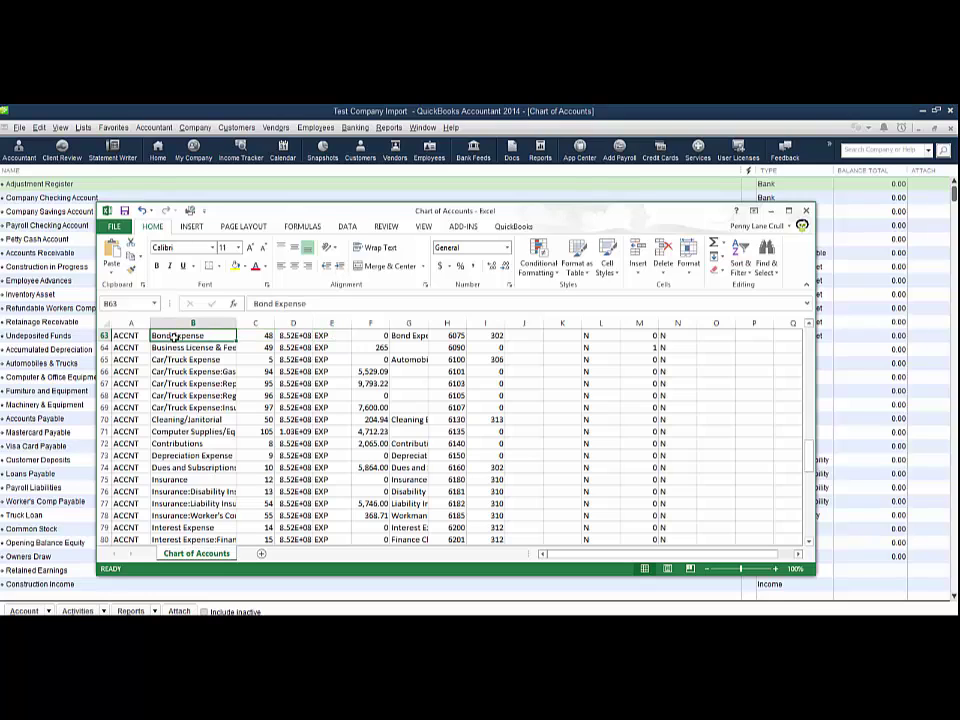
left_click(323, 336)
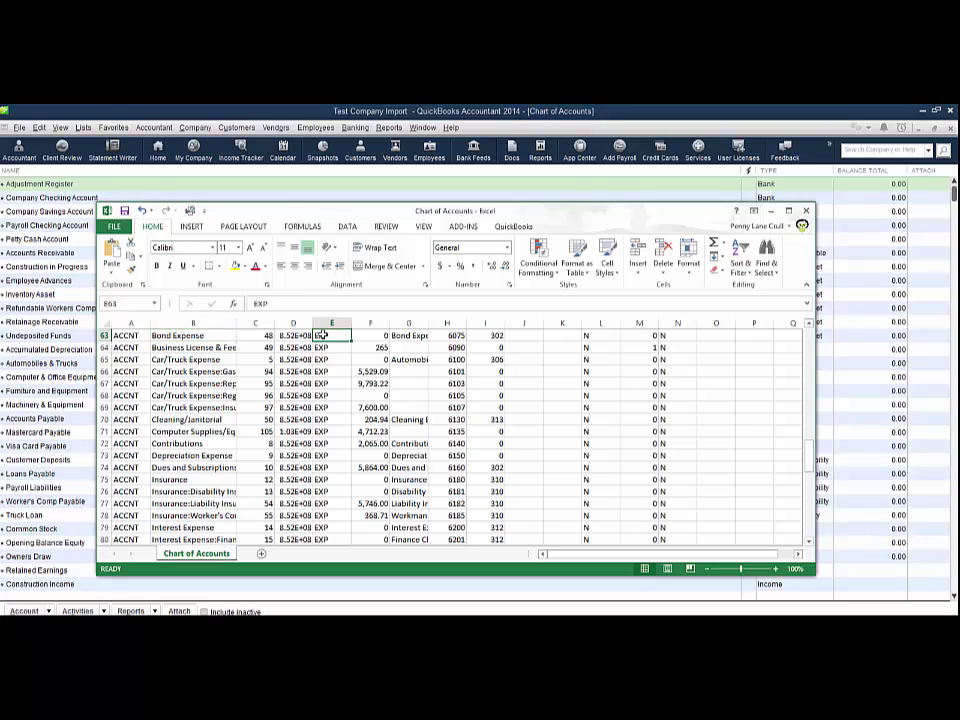
Switch to QuickBooks and rename the Cost of Goods Sold account Bond Expense to "Bond Expense old", saving the change.
left_click(36, 312)
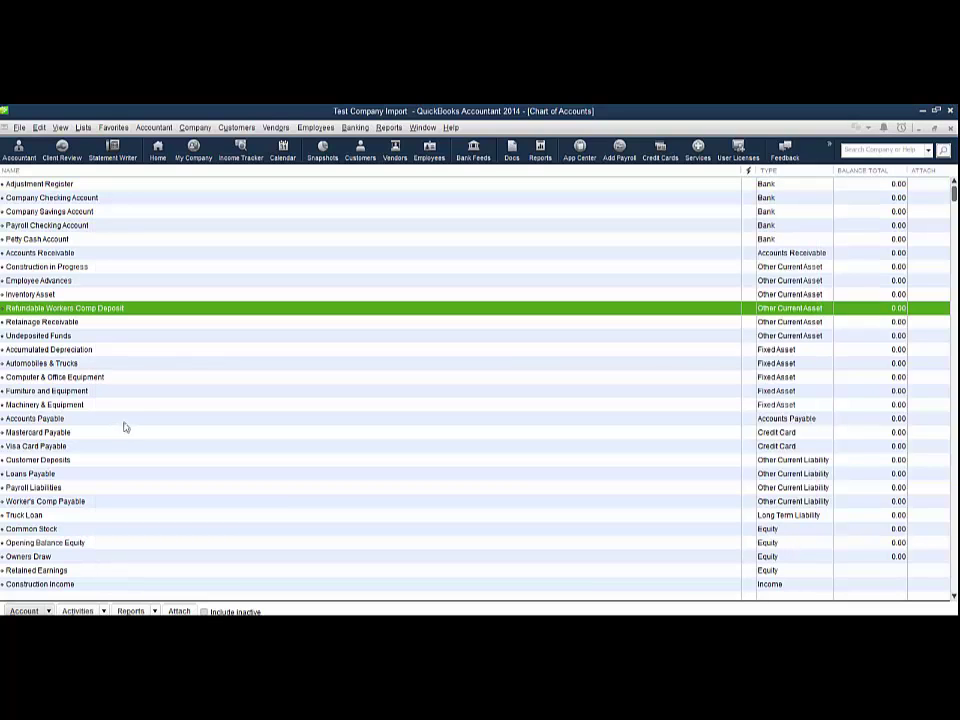
scroll(133, 418, "down", 8)
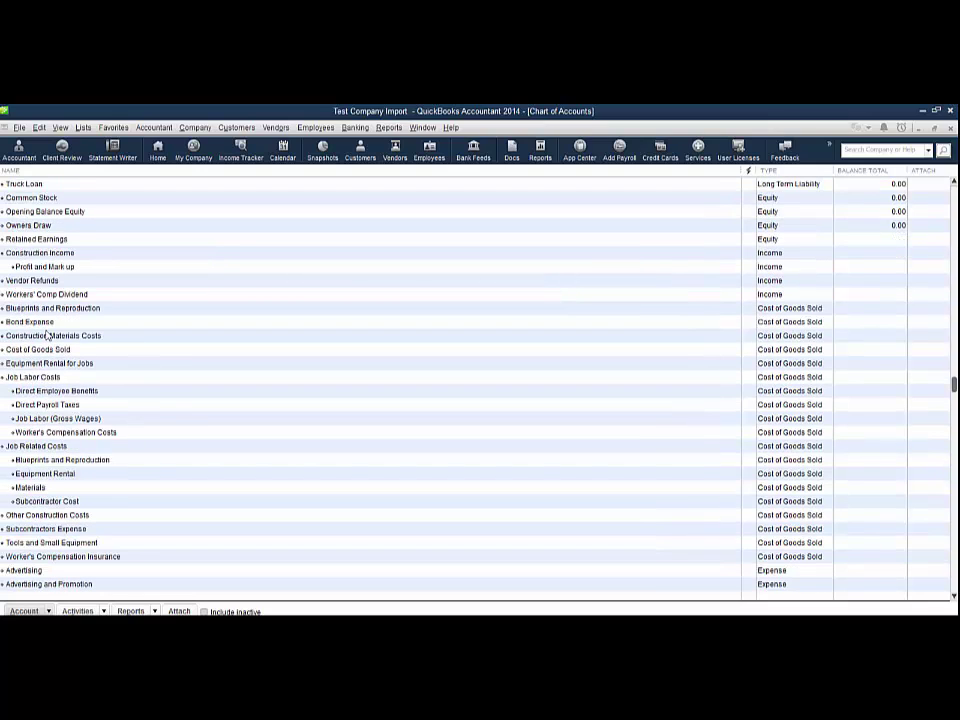
left_click(44, 322)
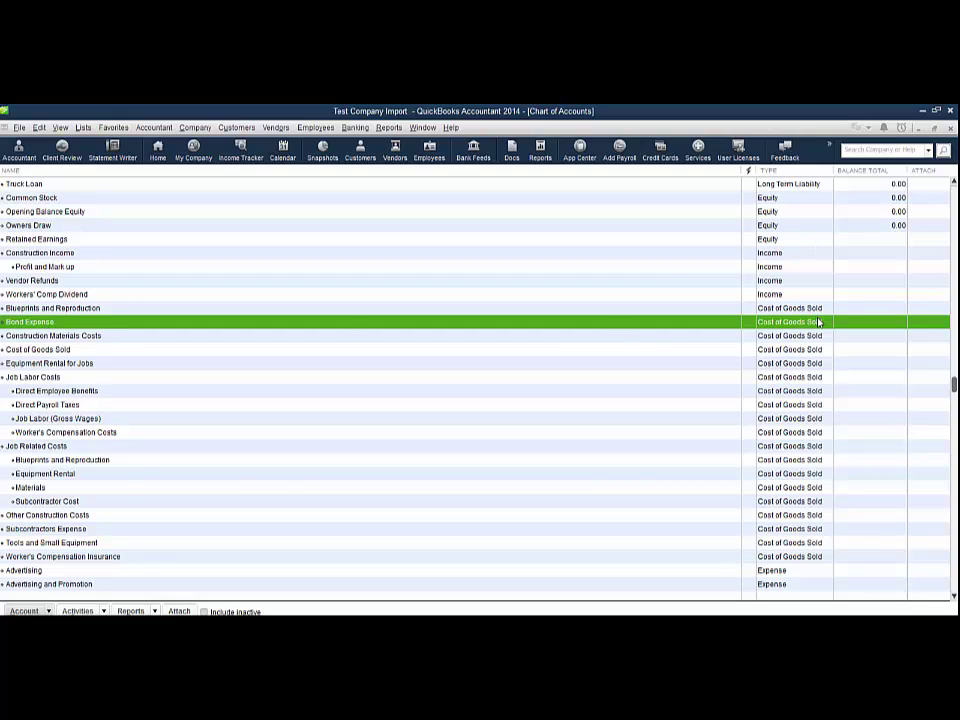
right_click(584, 326)
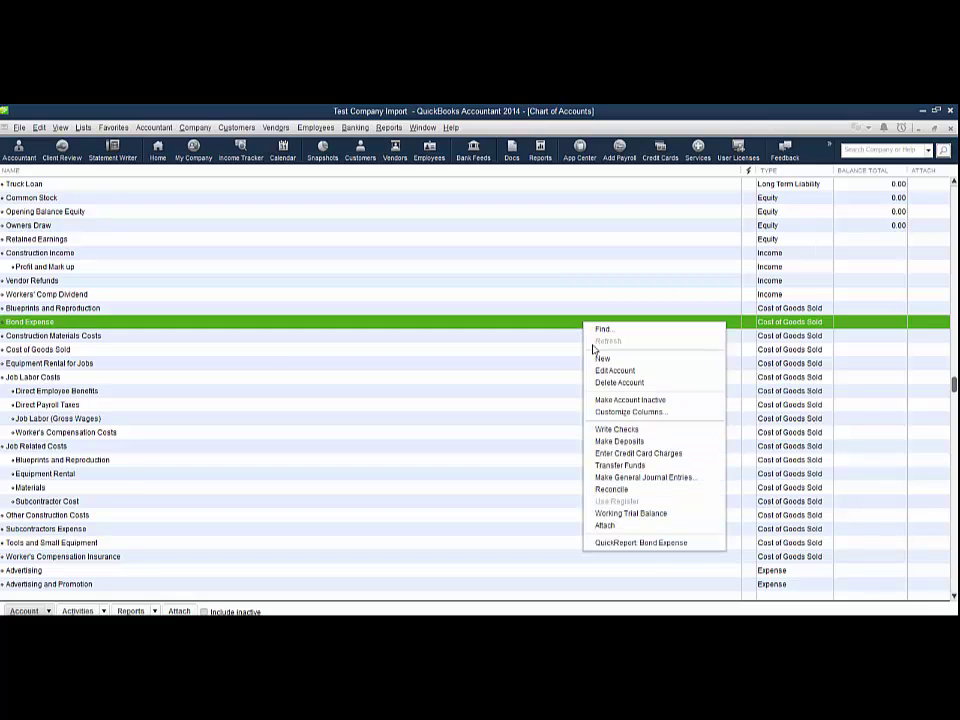
left_click(618, 371)
left_click(180, 221)
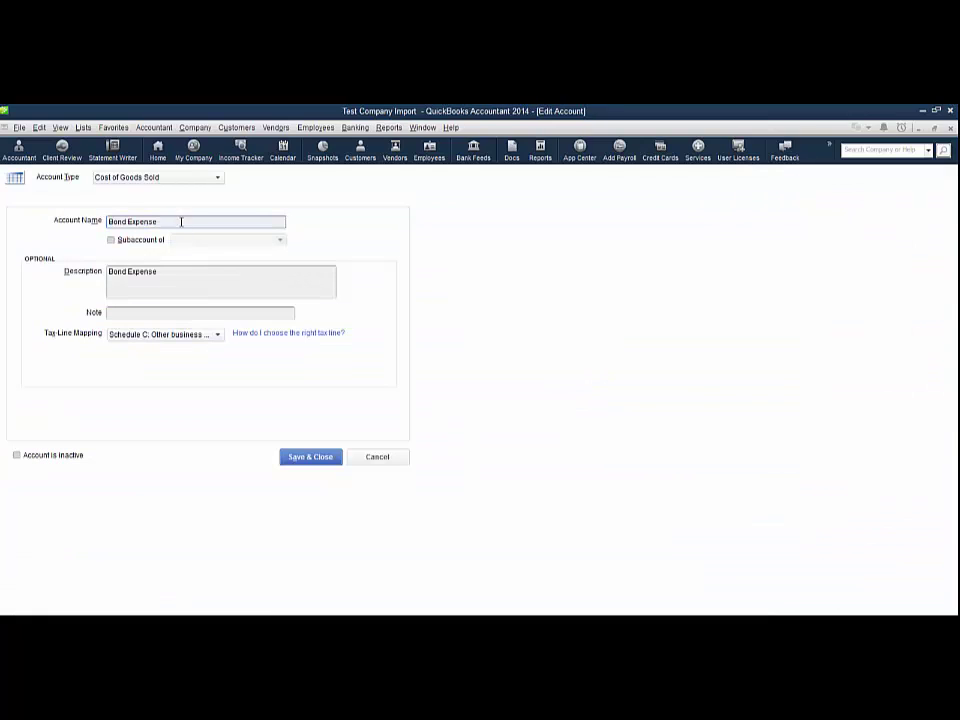
type("old")
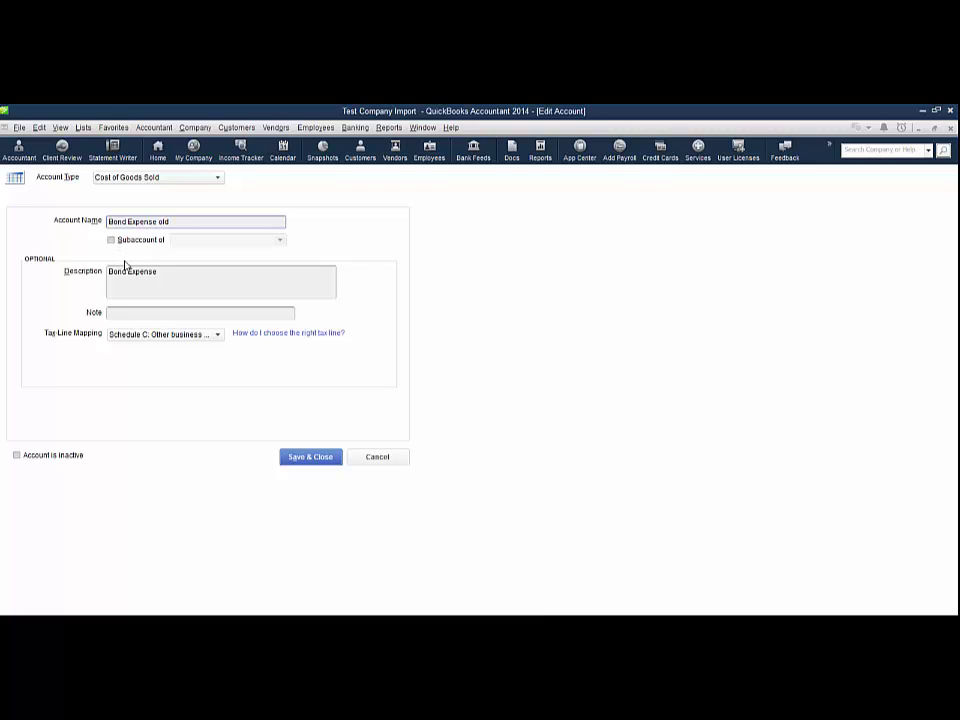
left_click(313, 458)
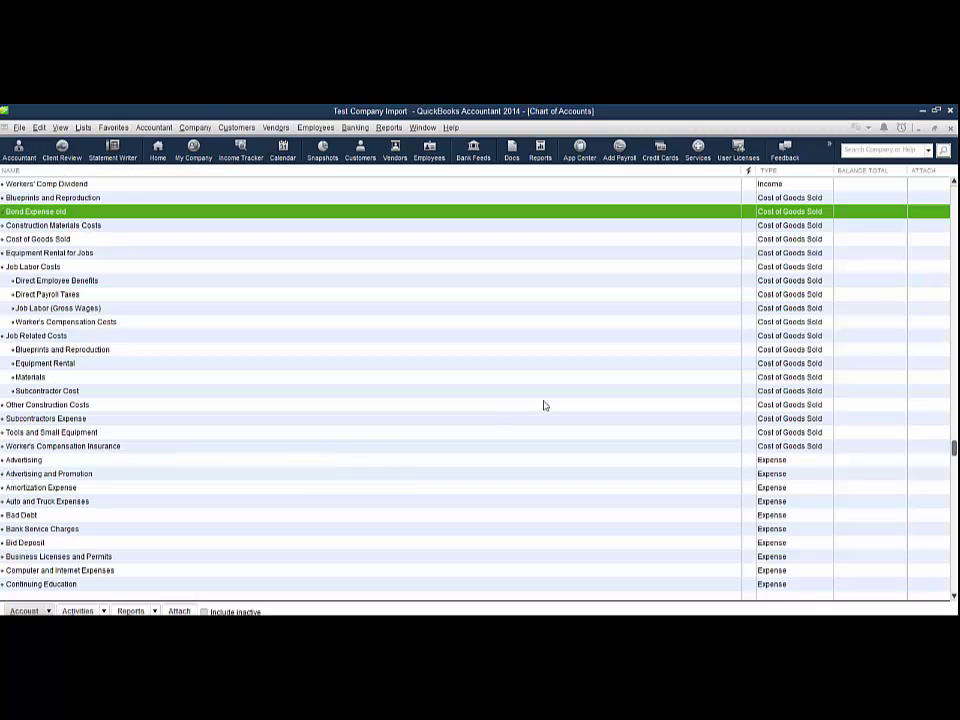
Switch to Excel and close the Chart of Accounts workbook without saving its changes.
scroll(543, 405, "up", 4)
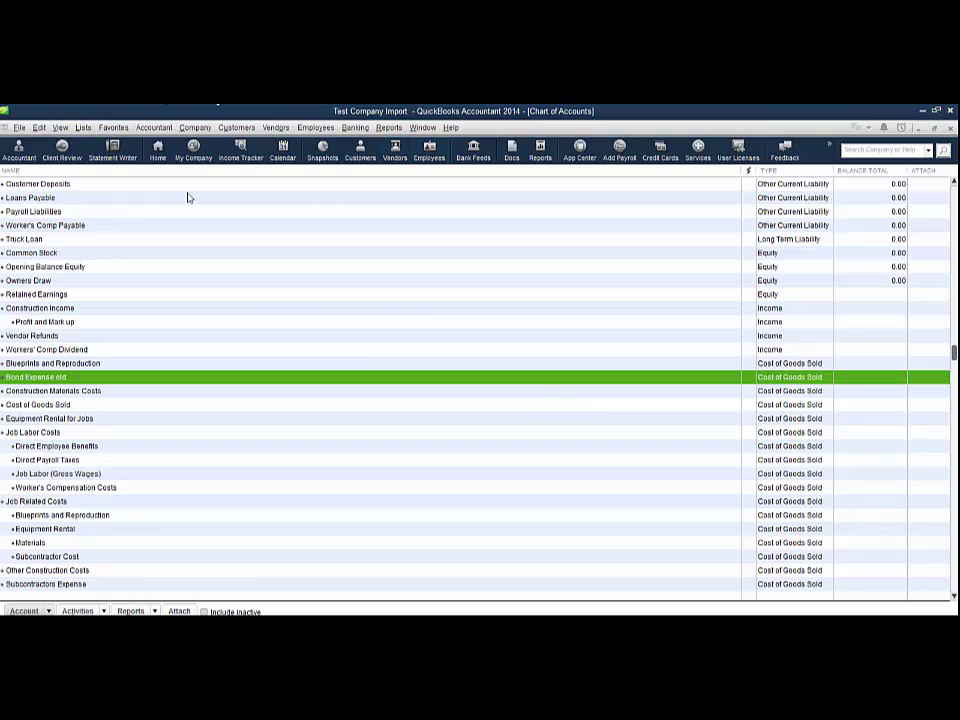
left_click(18, 128)
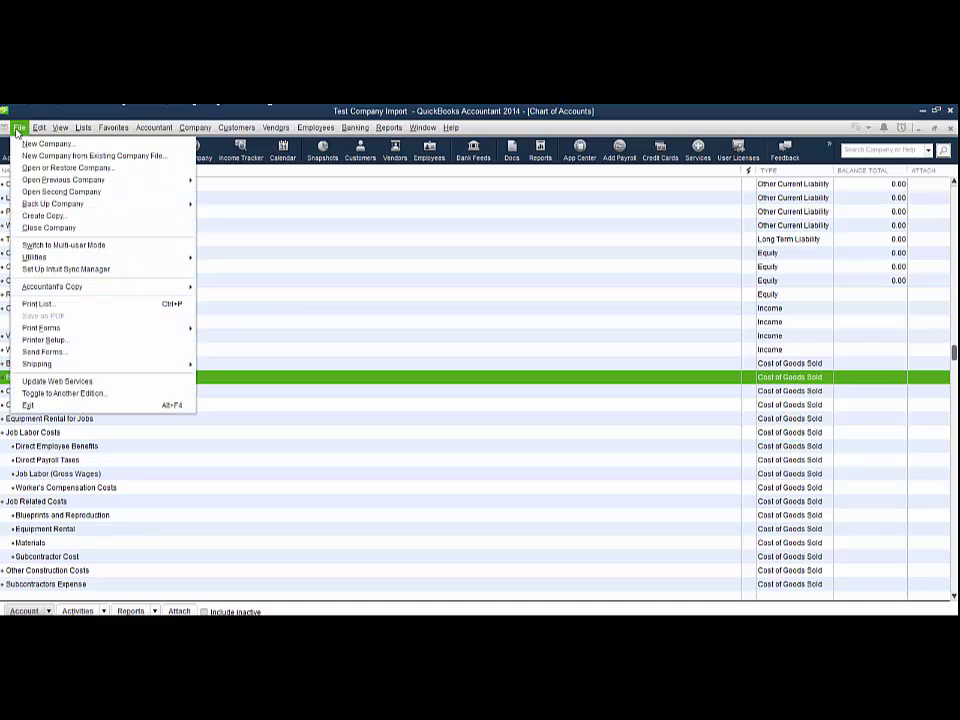
left_click(39, 128)
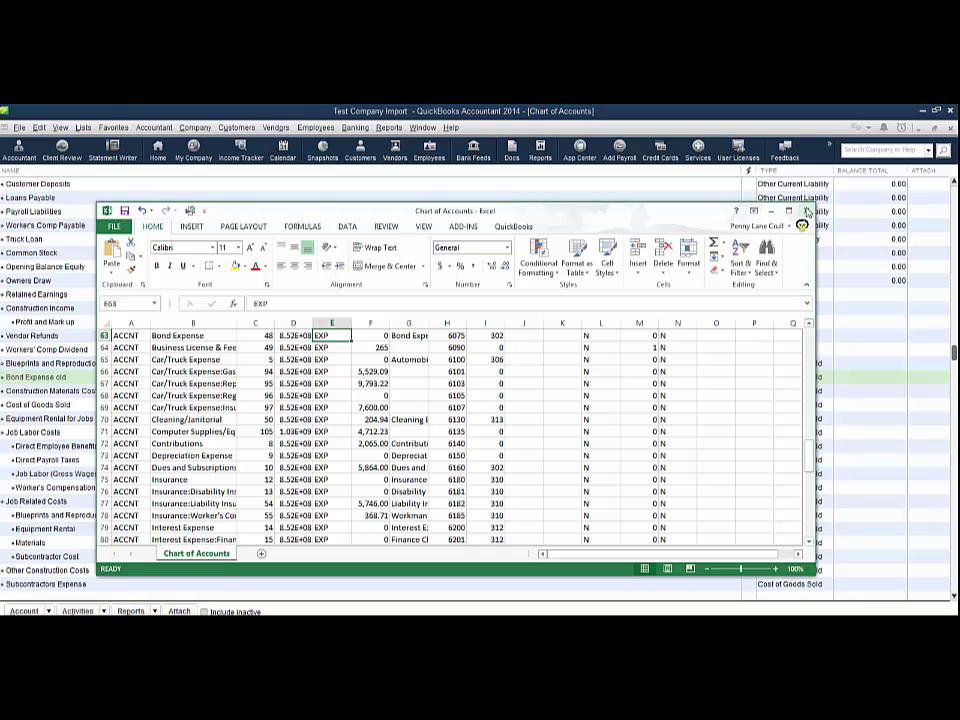
left_click(806, 211)
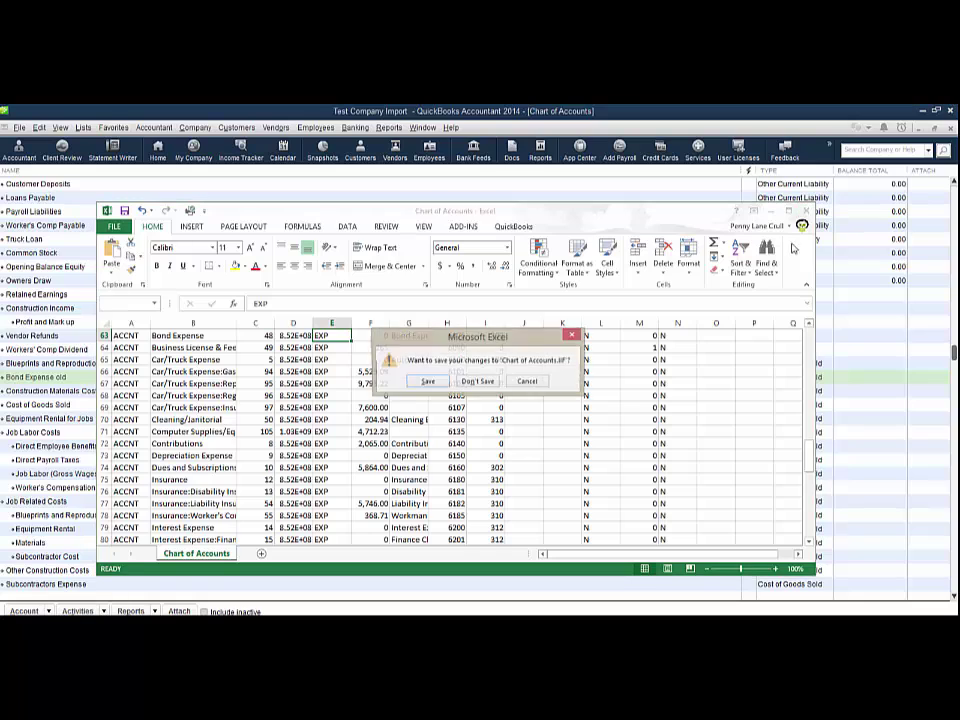
left_click(477, 382)
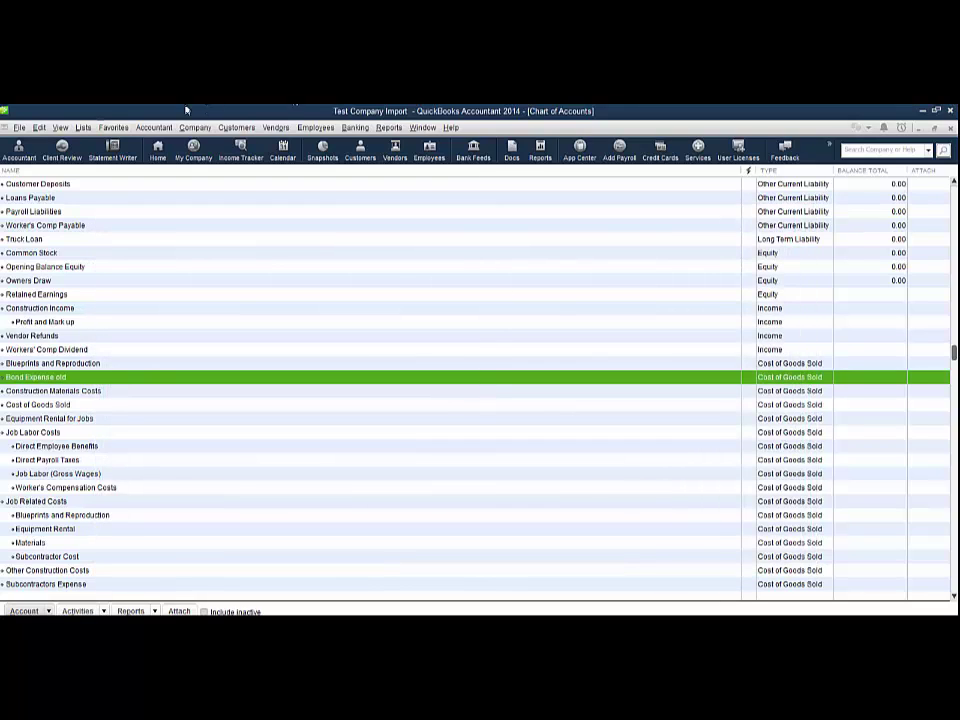
Import the Chart of Accounts IIF file from the Item List and COA Contractors folder into the company file.
left_click(19, 127)
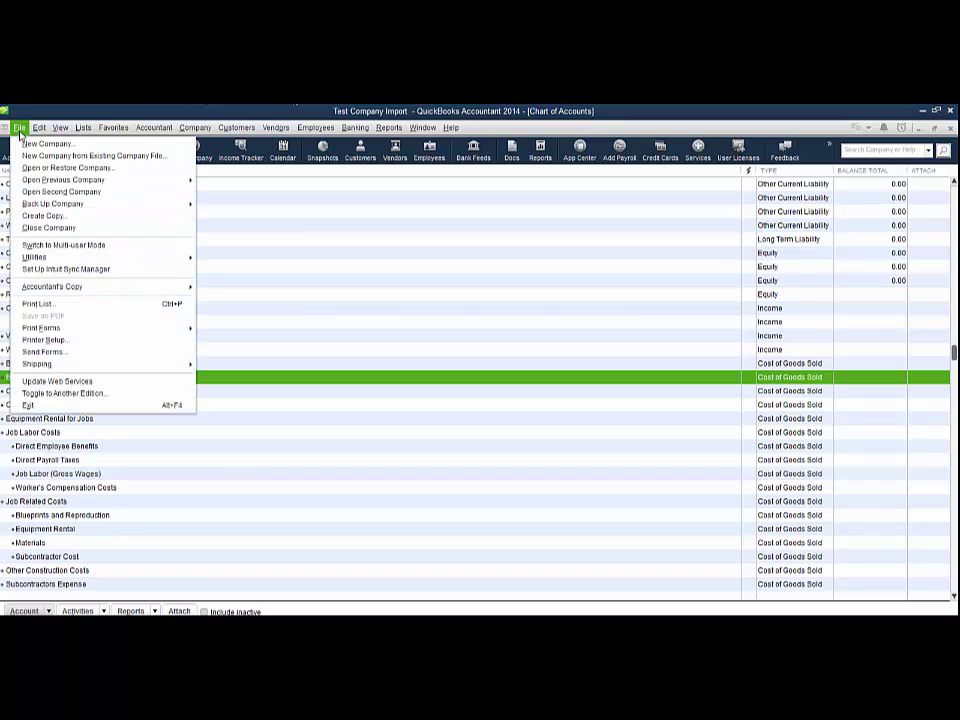
mouse_move(44, 260)
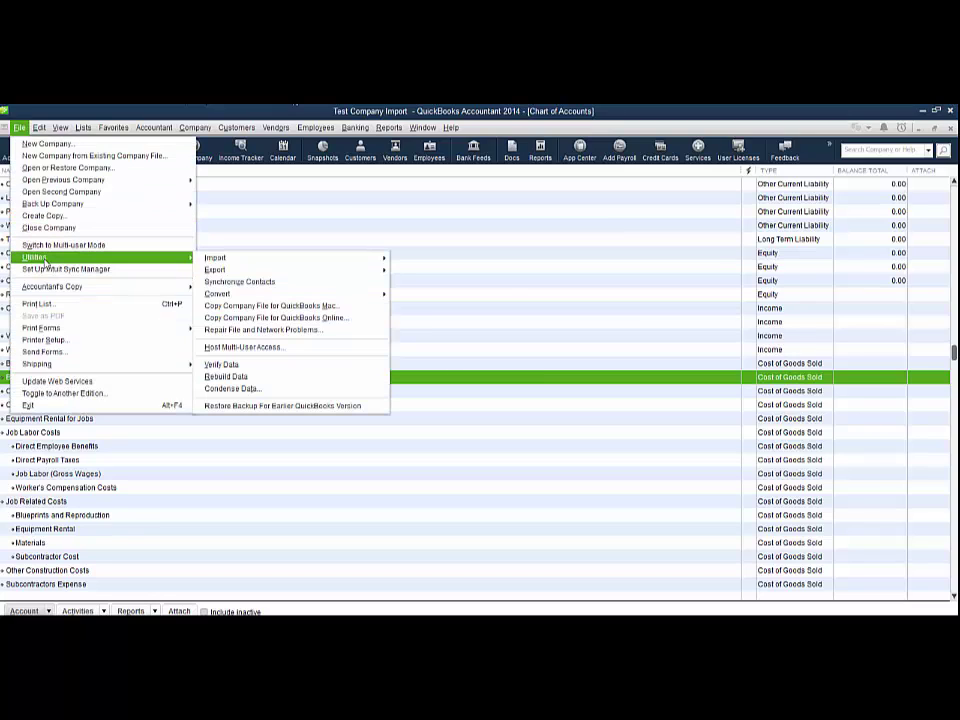
mouse_move(330, 258)
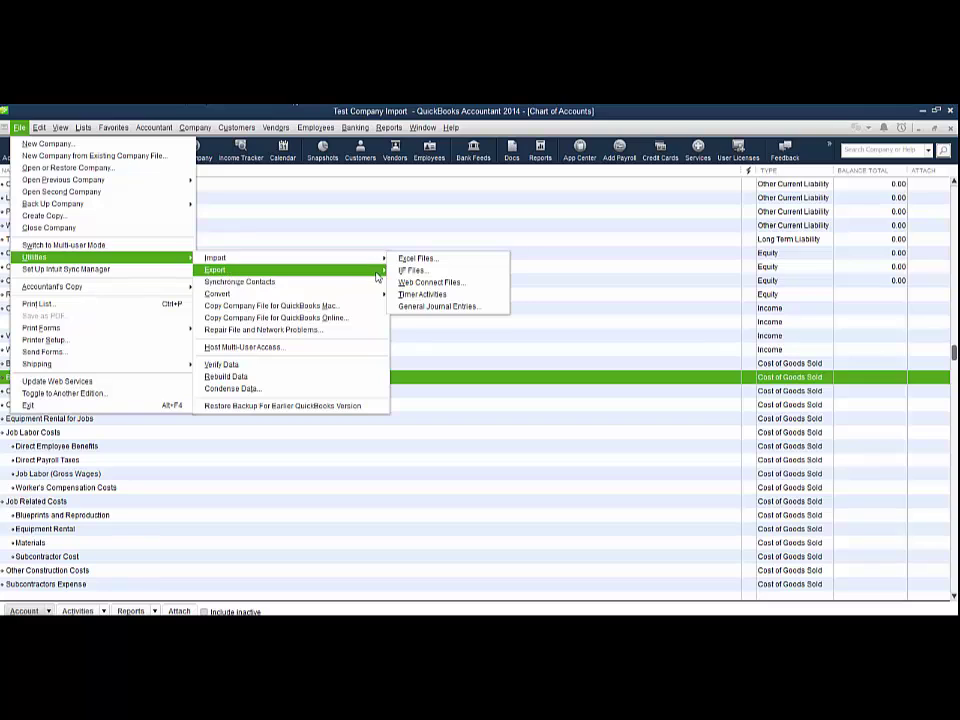
left_click(411, 270)
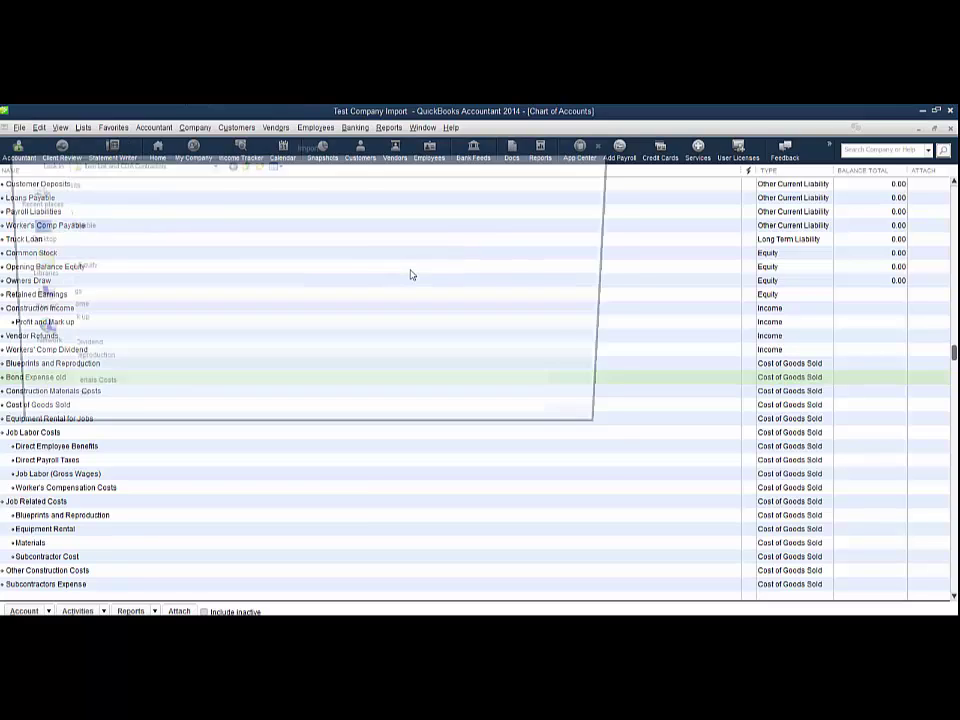
left_click(108, 195)
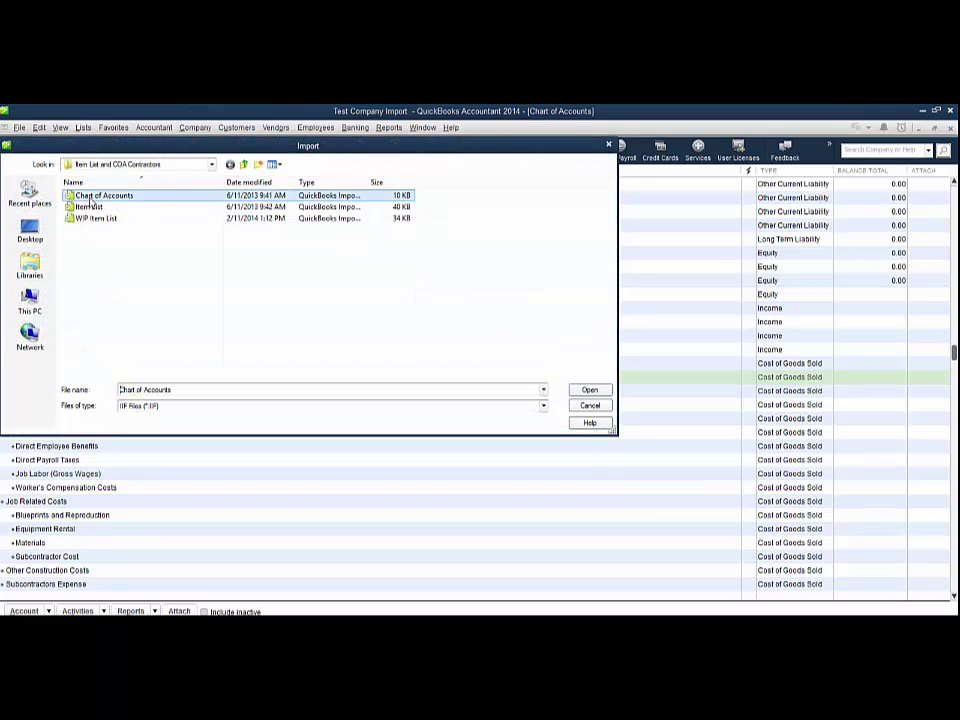
left_click(589, 391)
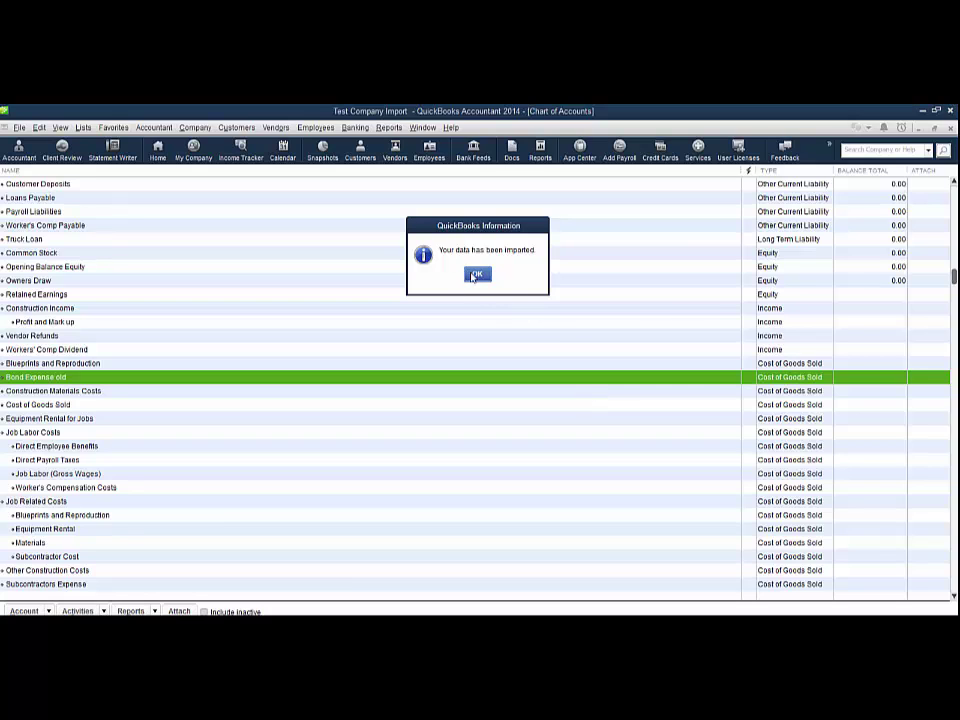
left_click(476, 275)
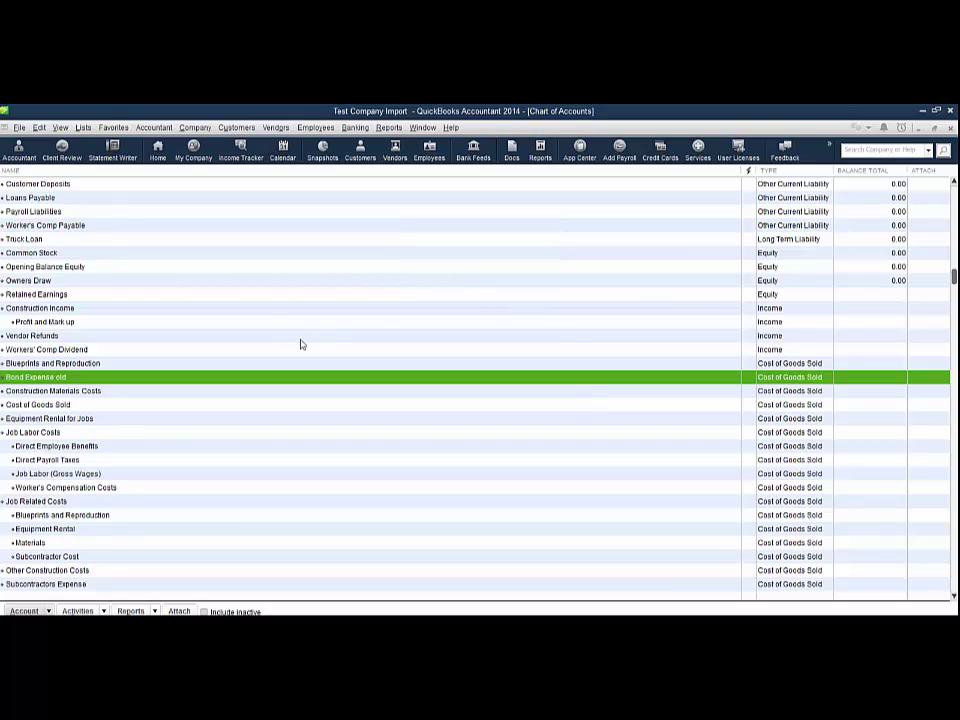
Review the accounts and their types throughout the chart of accounts and close the list.
scroll(300, 344, "down", 12)
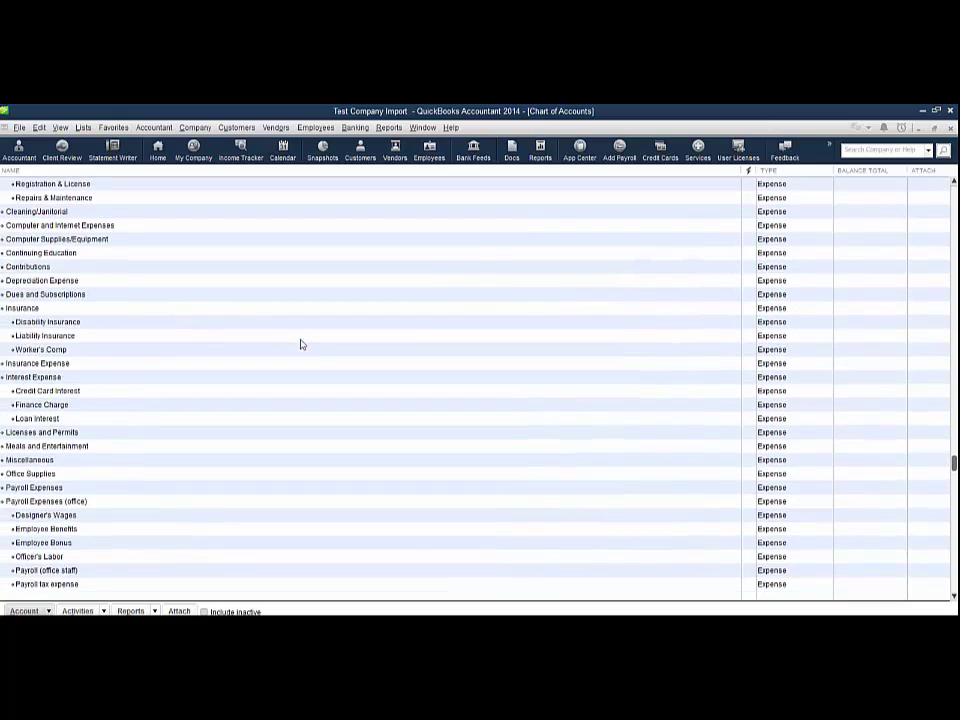
scroll(300, 344, "down", 10)
scroll(300, 344, "up", 5)
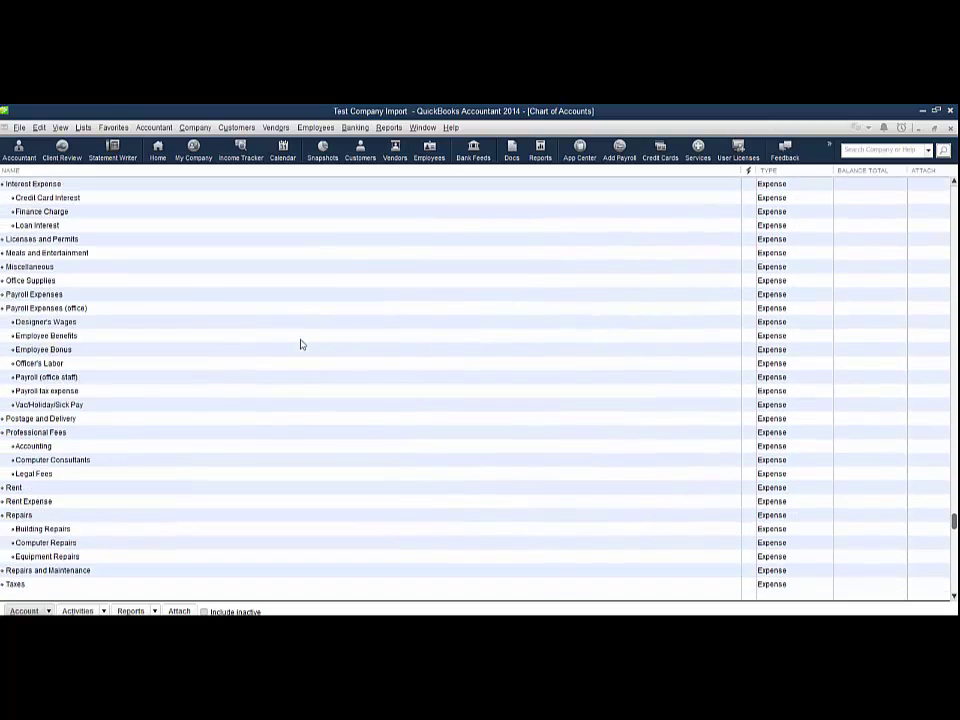
scroll(300, 344, "up", 18)
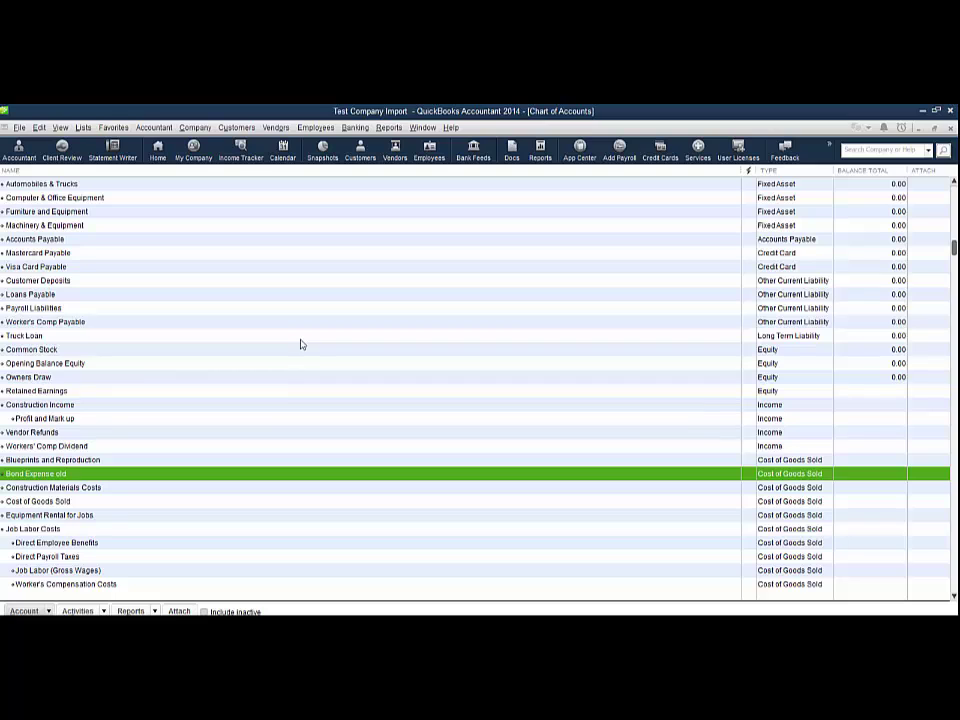
scroll(301, 344, "up", 5)
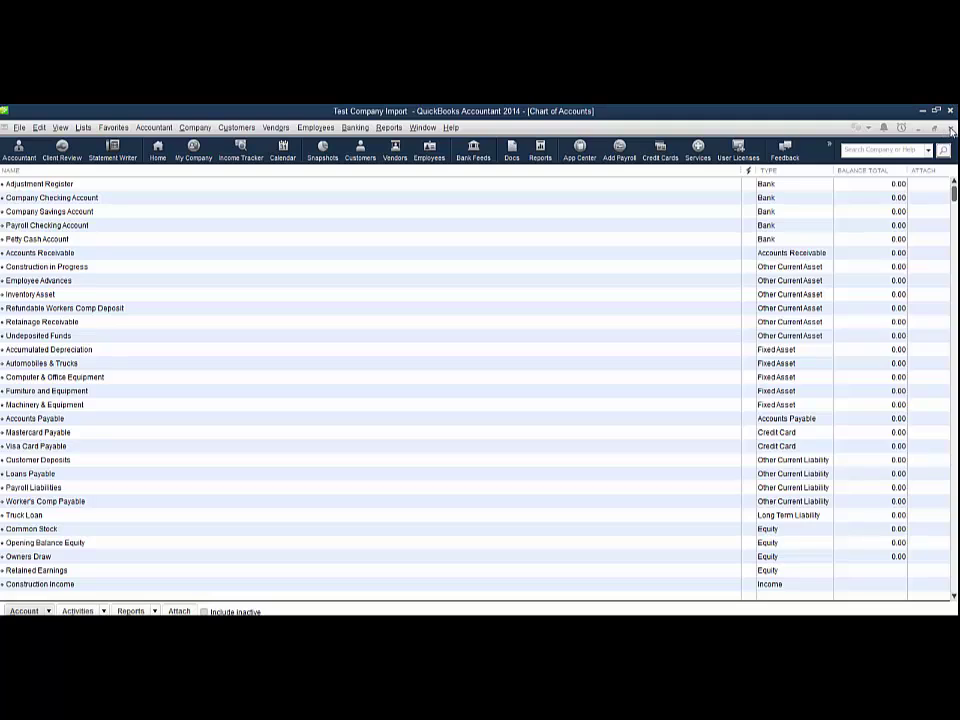
key("Escape")
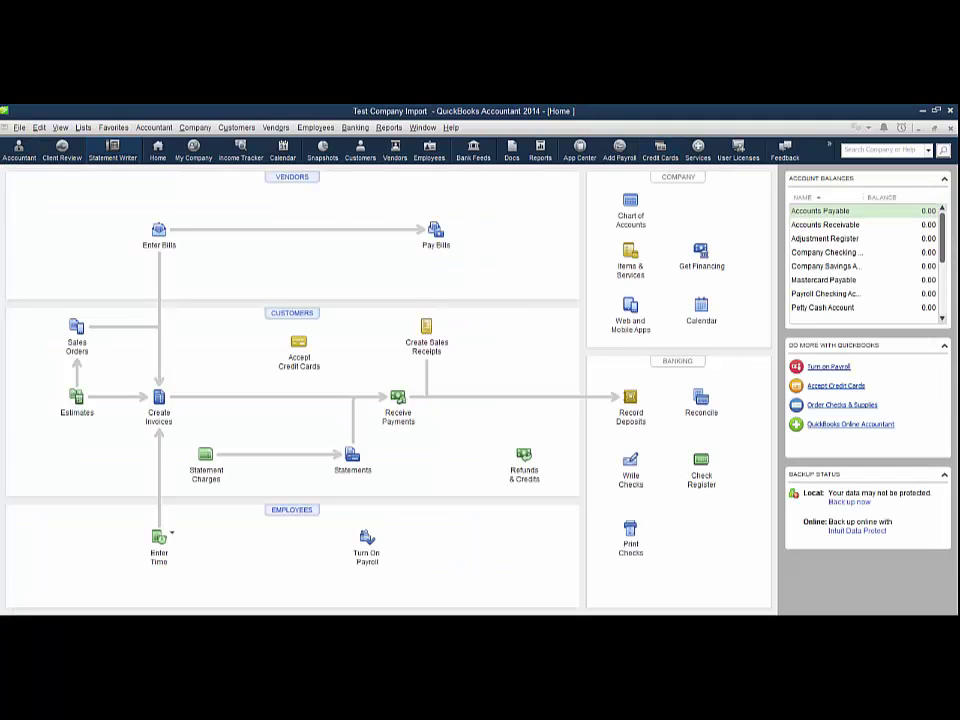
Import the Item List IIF file from the Item List and COA Contractors folder into the company file.
left_click(19, 128)
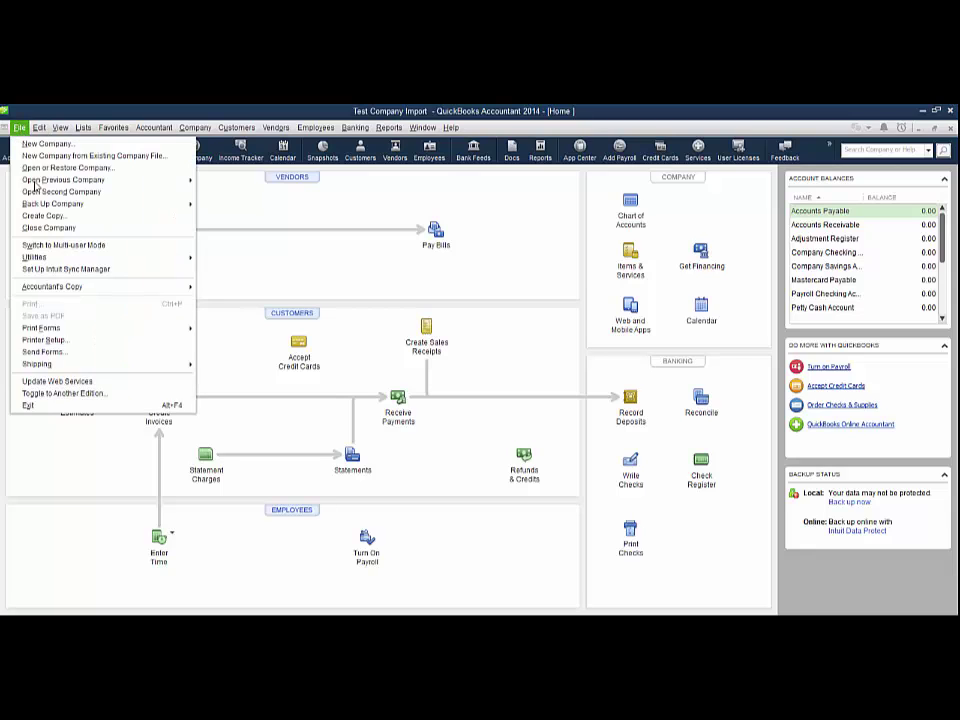
mouse_move(160, 258)
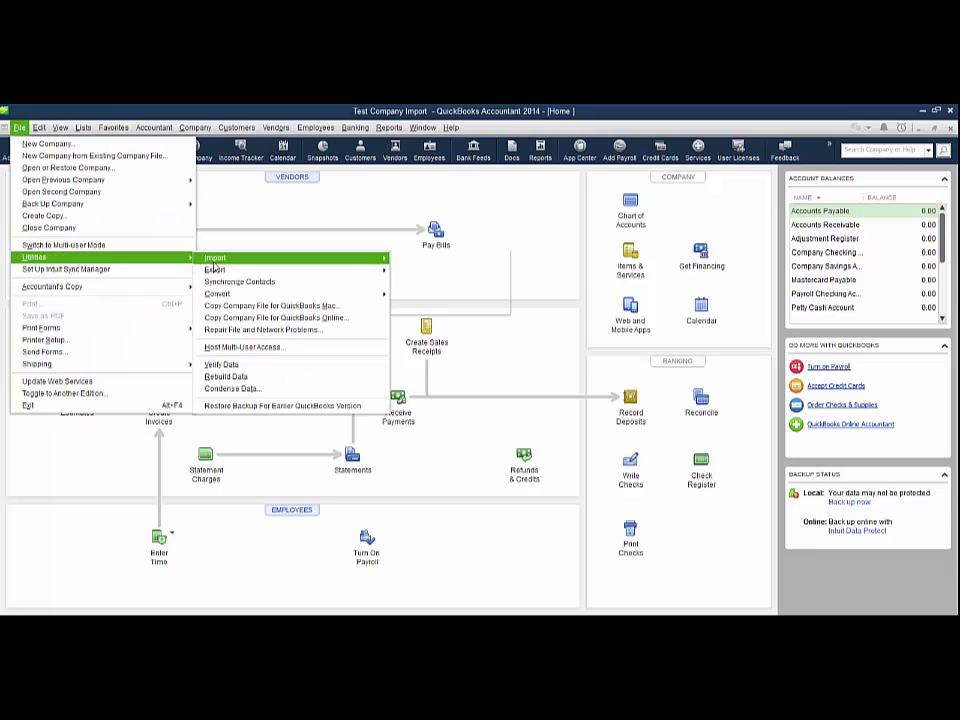
mouse_move(214, 260)
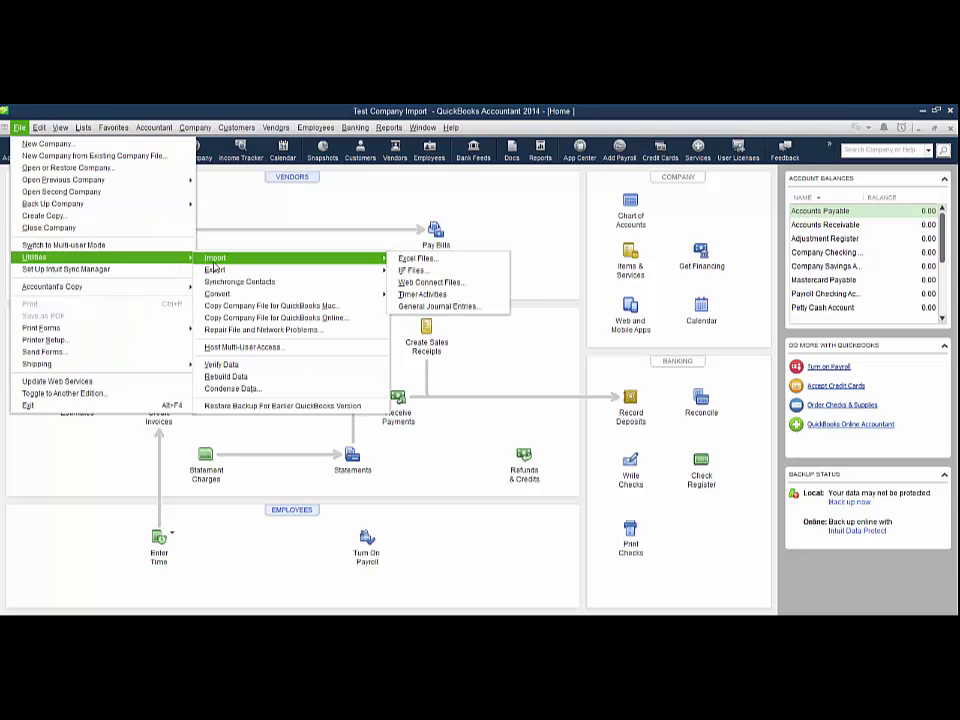
left_click(416, 270)
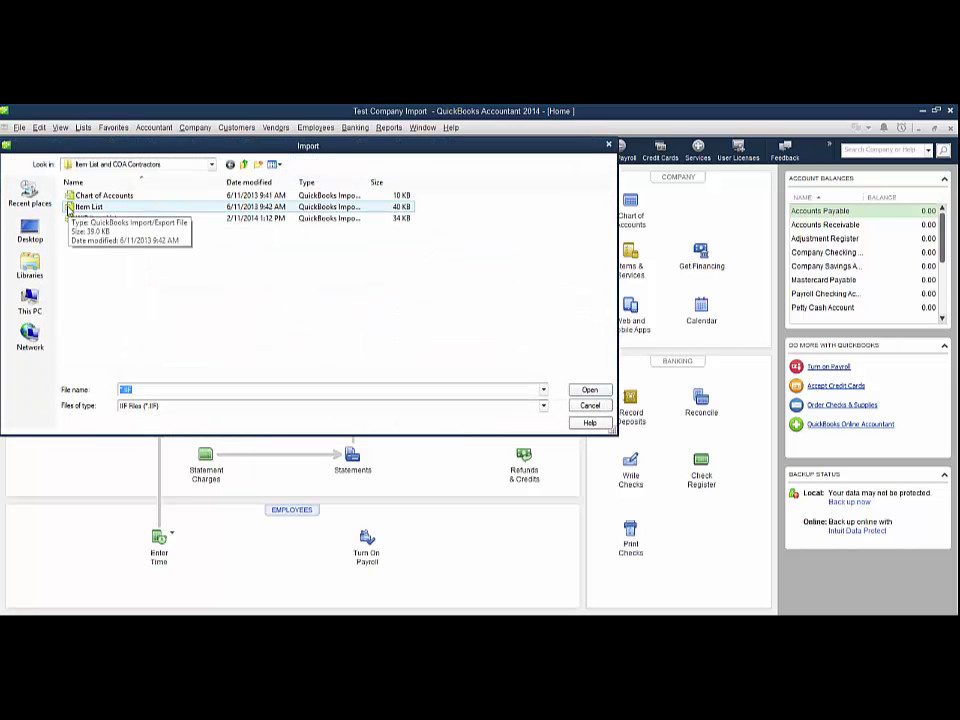
left_click(75, 207)
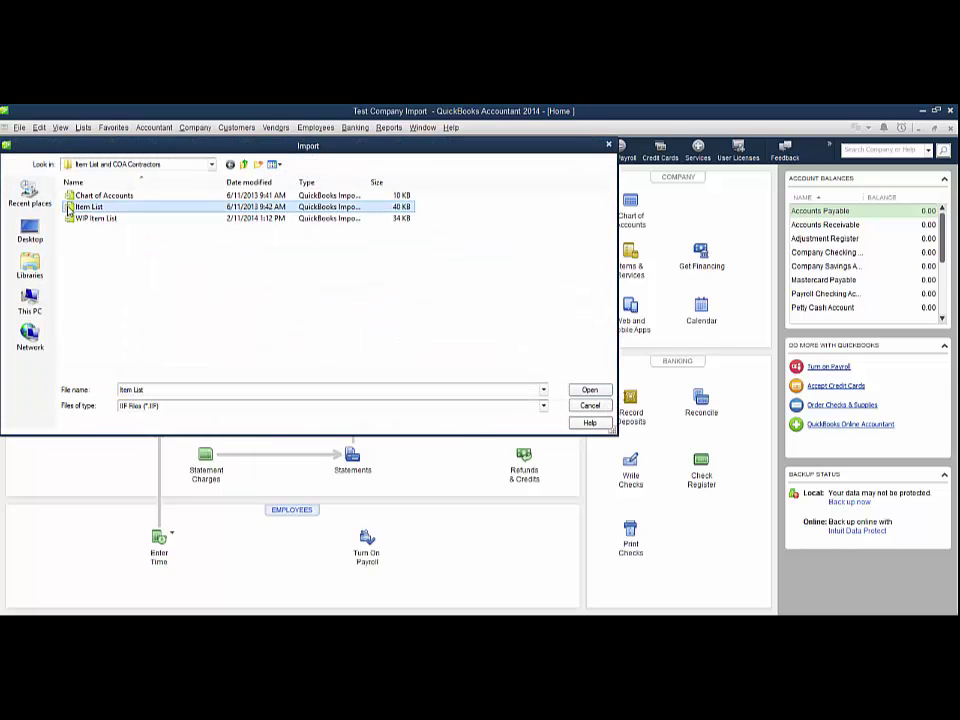
left_click(591, 391)
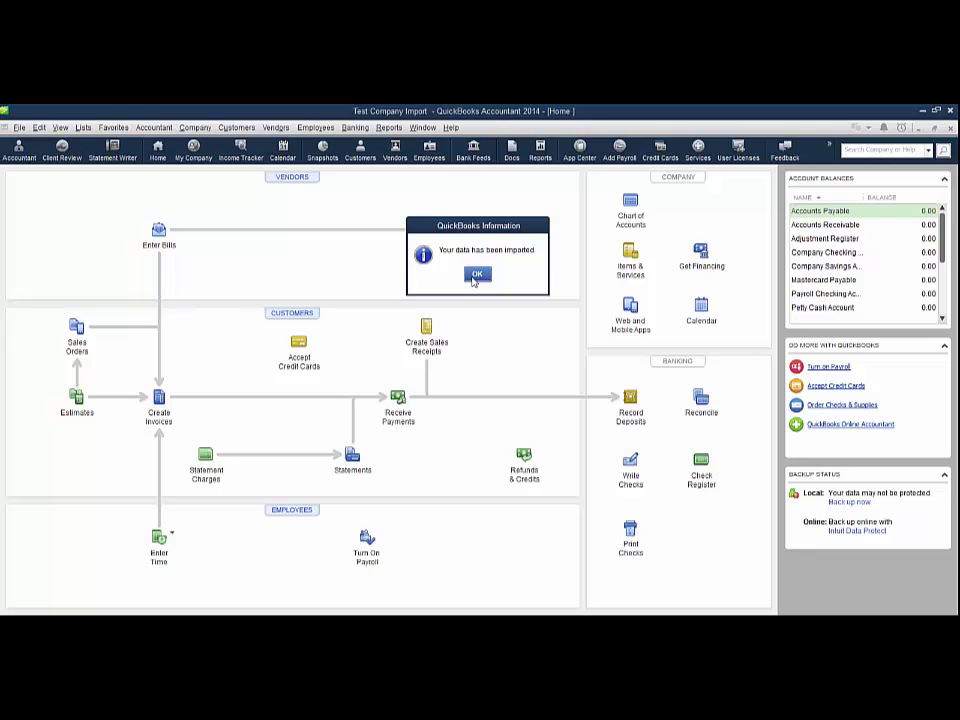
left_click(476, 275)
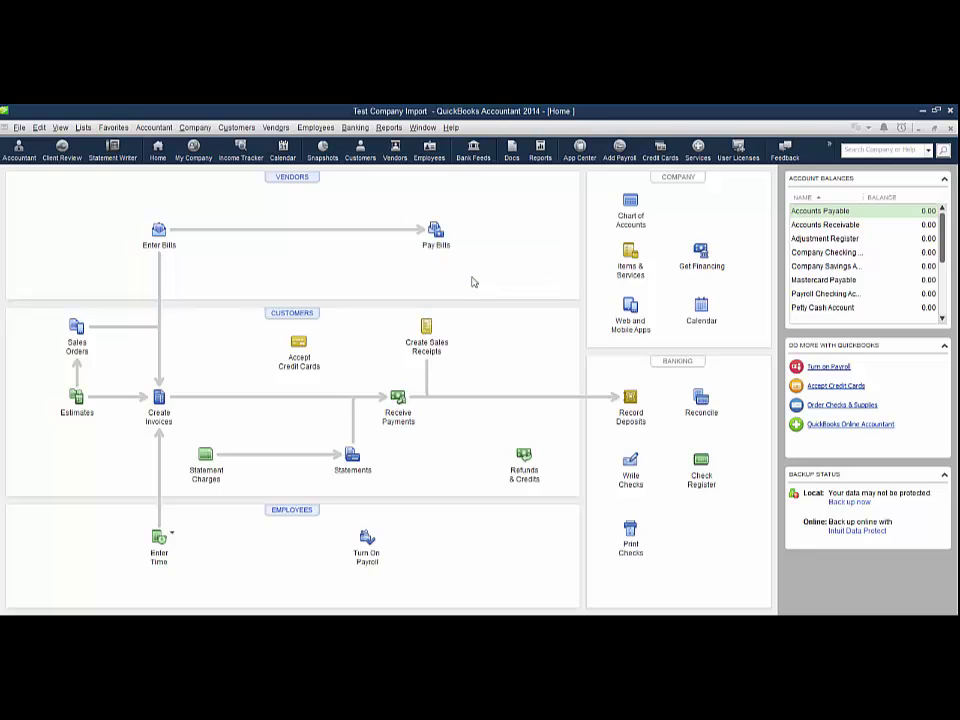
Open the item list and compare the duplicate groups 01 Plans & Permits and 01 Plans and Permits.
left_click(83, 127)
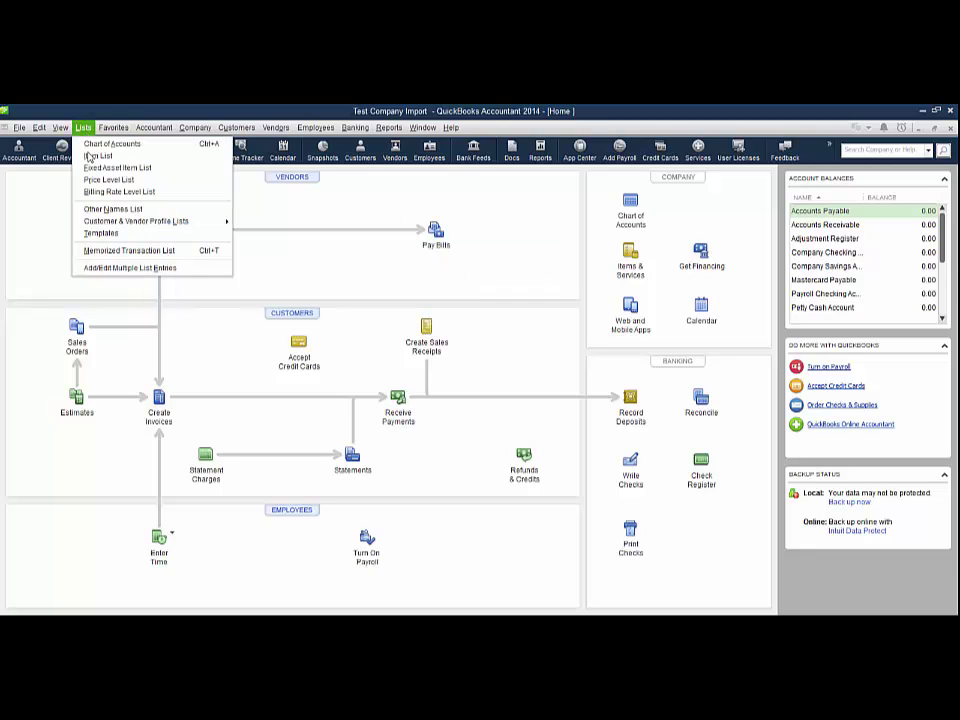
left_click(98, 156)
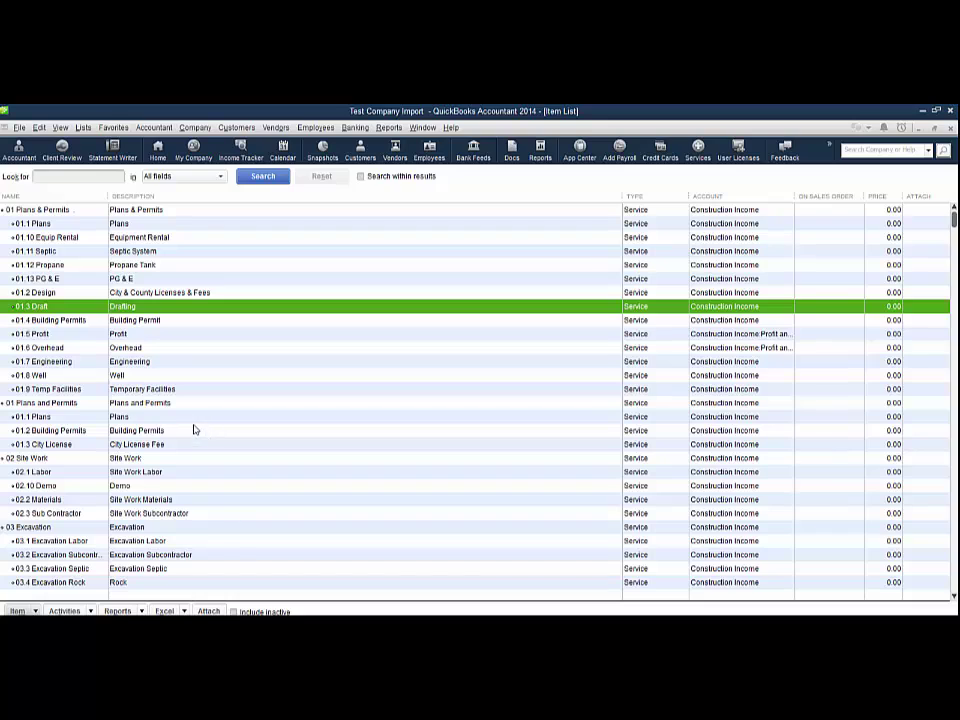
left_click(46, 211)
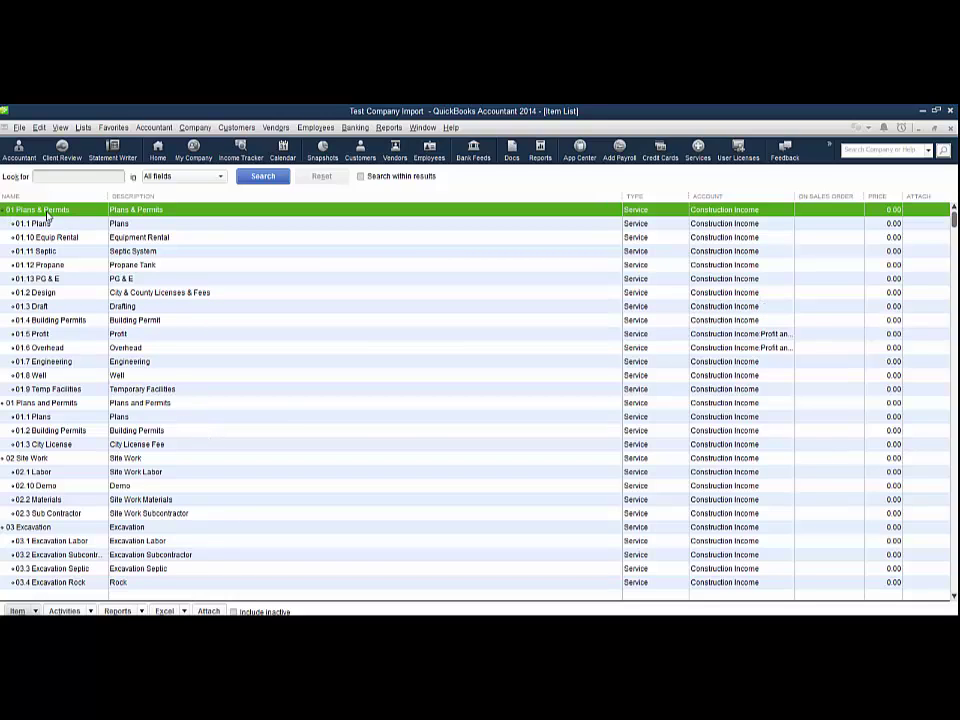
left_click(107, 405)
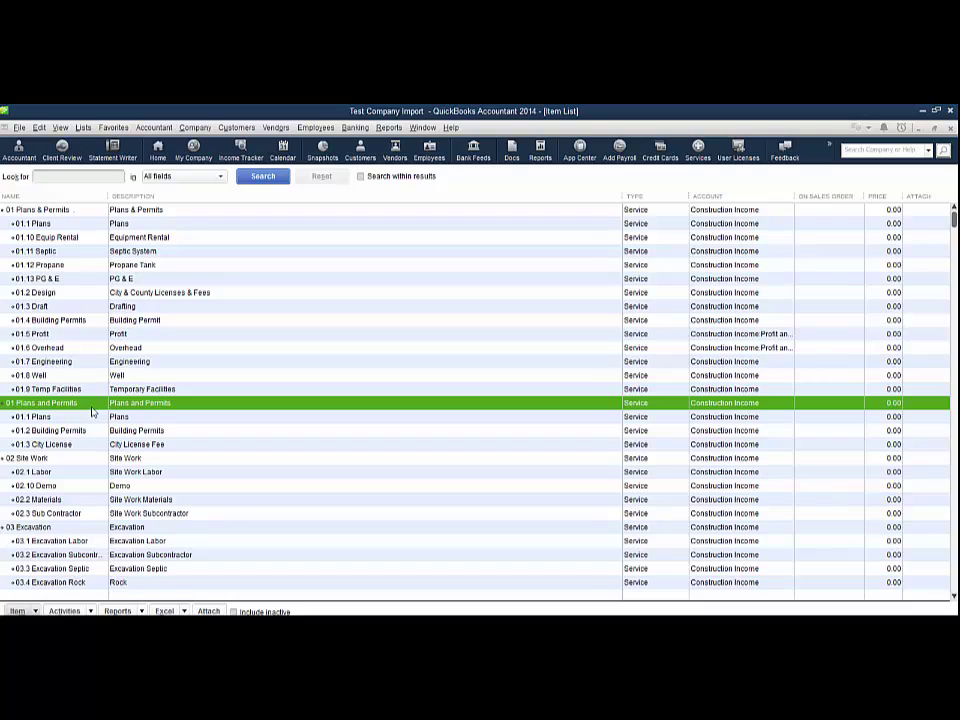
left_click(80, 212)
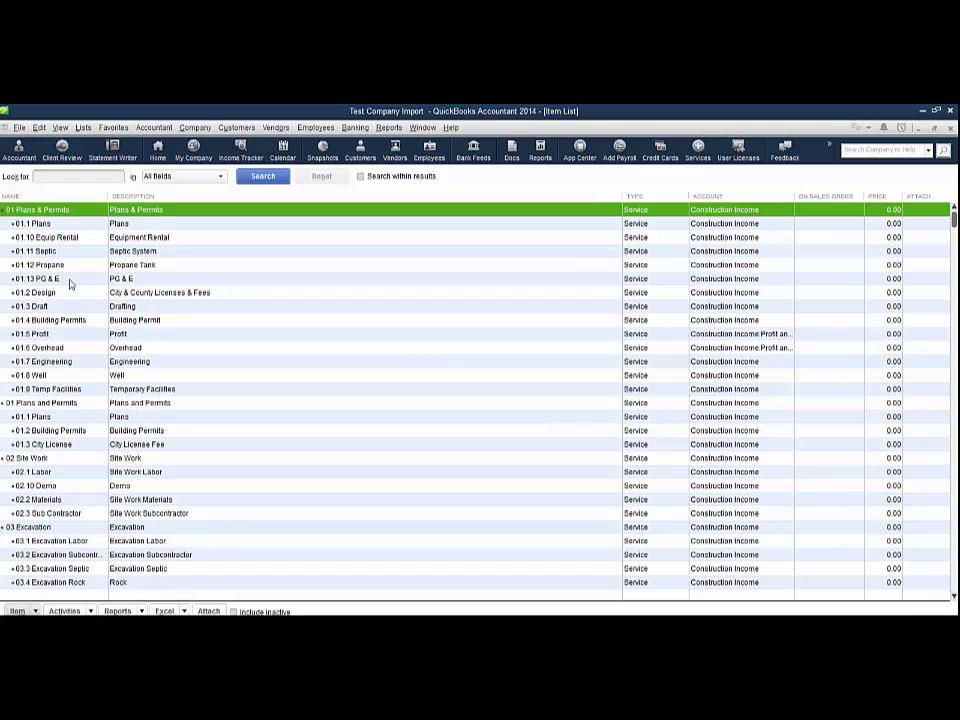
left_click(86, 402)
left_click(52, 211)
Make the parent item 01 Plans and Permits inactive together with its subitems.
left_click(56, 405)
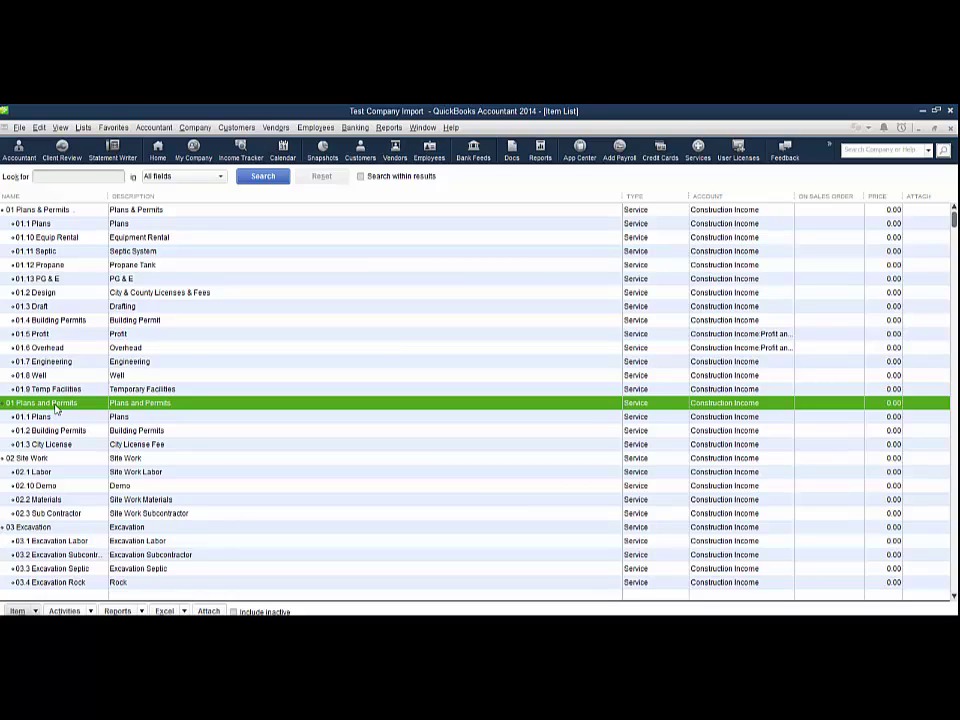
right_click(56, 407)
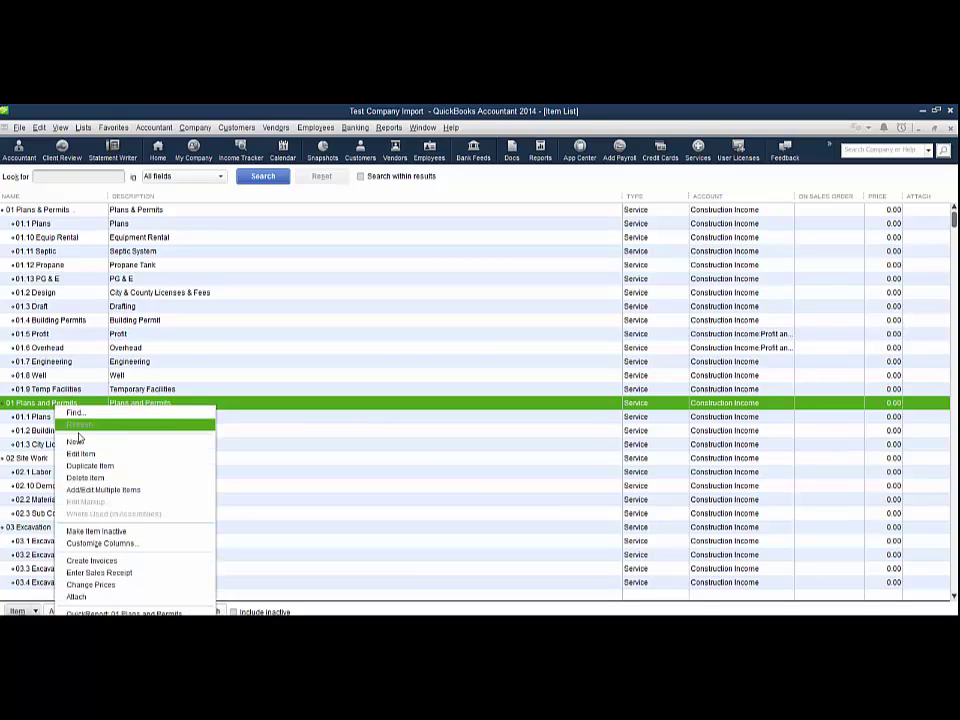
left_click(113, 531)
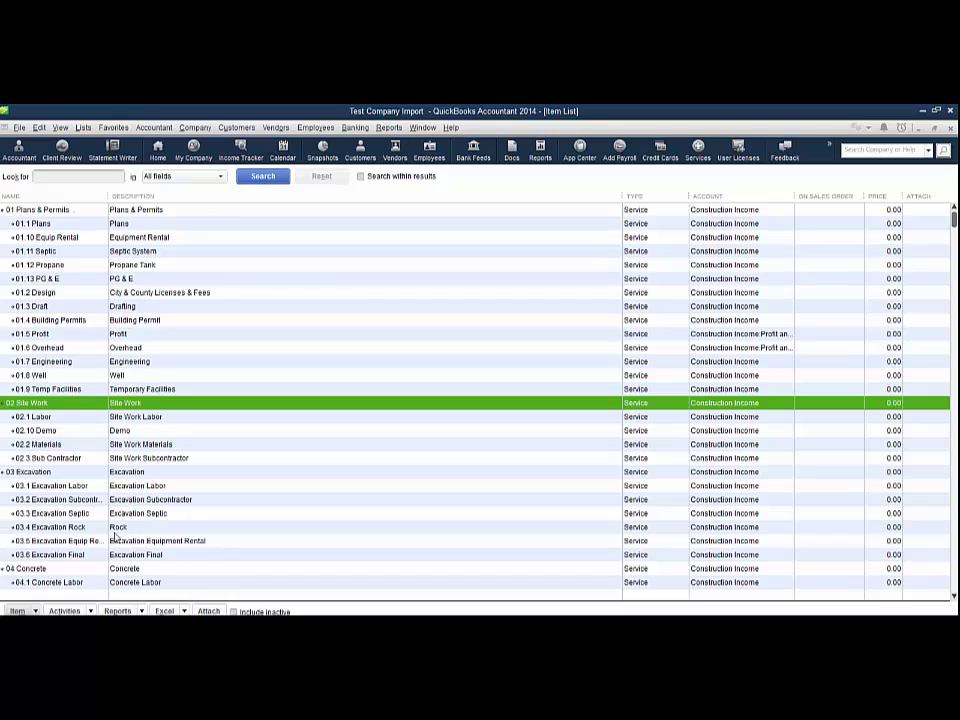
Make the item 06 Floor Frame inactive in the item list.
scroll(133, 527, "down", 1)
scroll(133, 527, "down", 4)
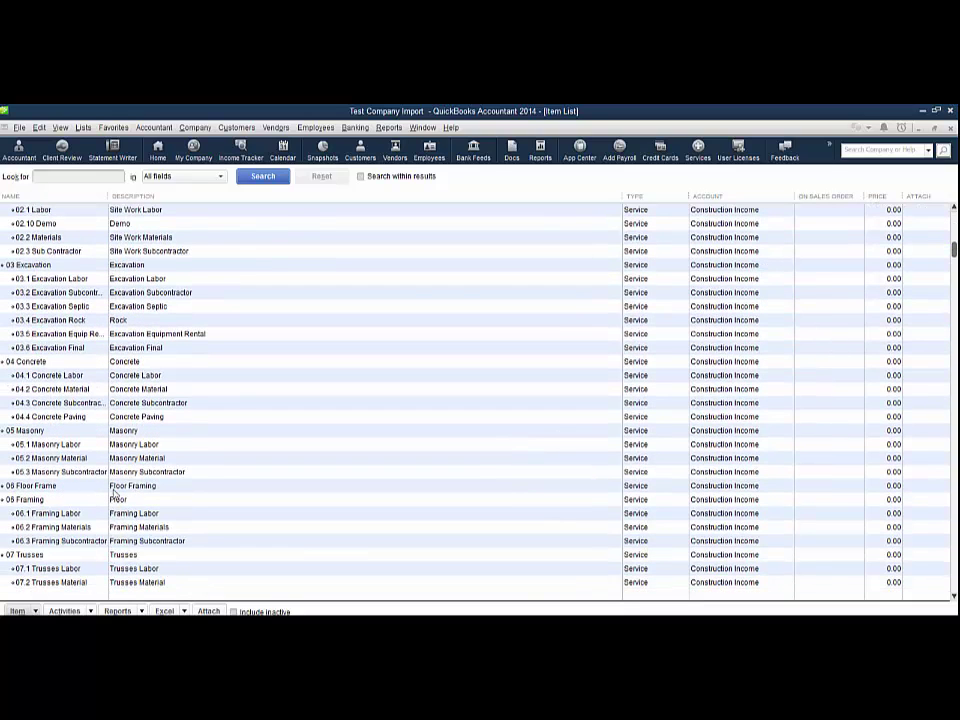
left_click(58, 488)
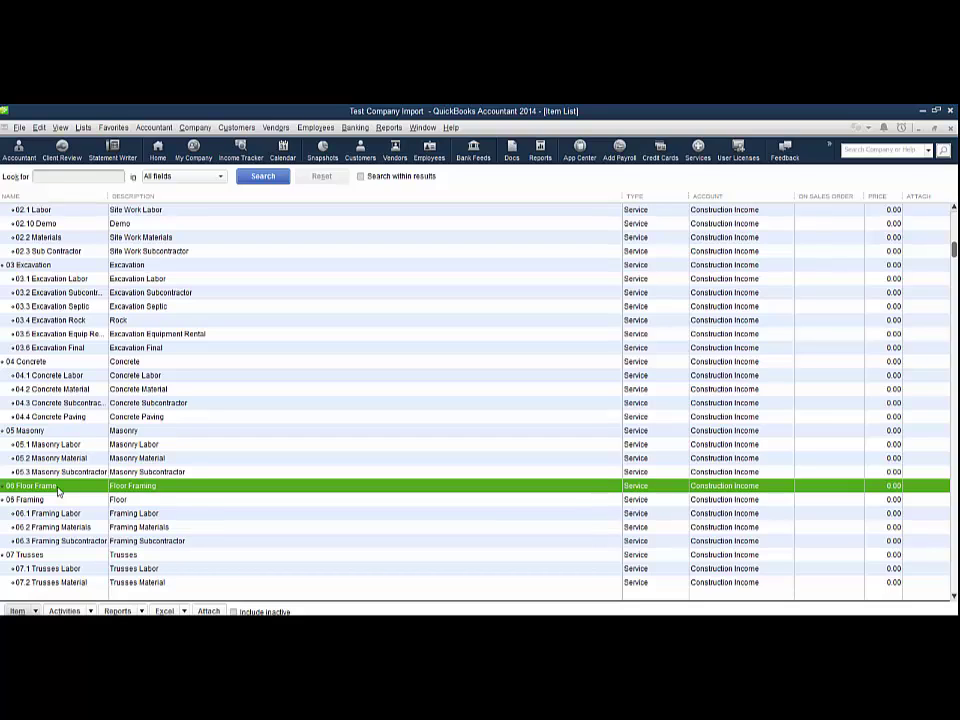
right_click(69, 487)
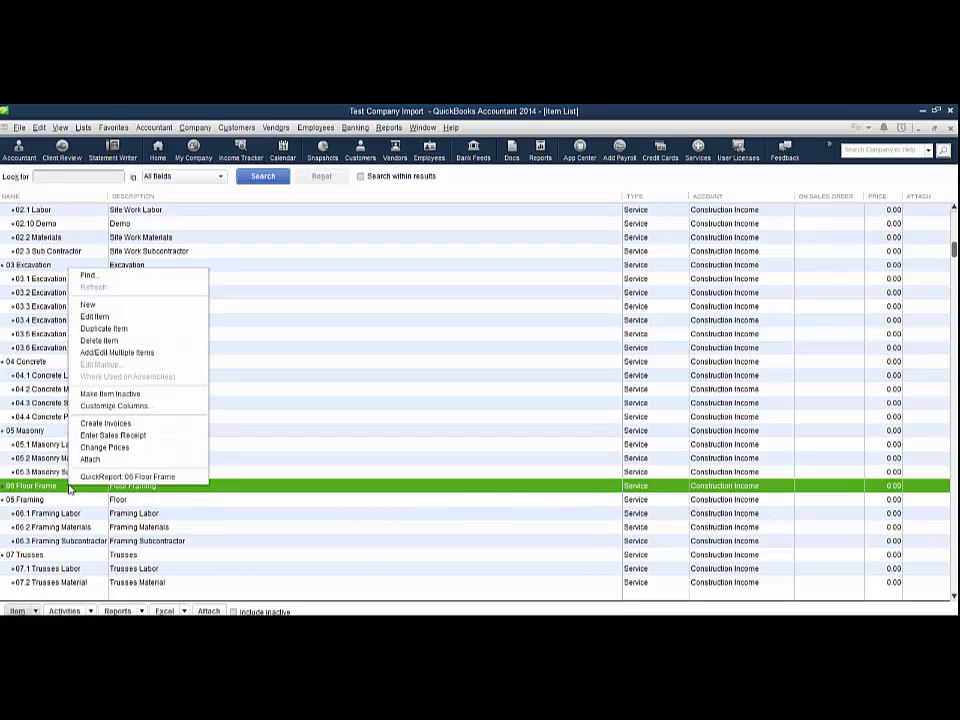
left_click(115, 394)
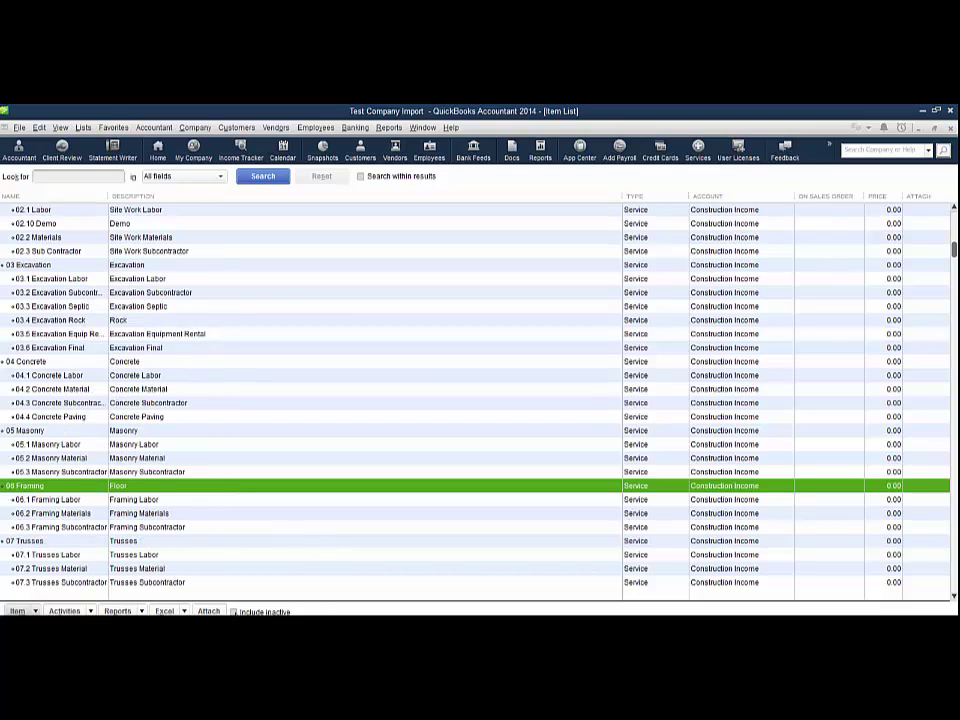
Include inactive items in the item list and mark 07 Wall Frame, 08 Roof Frame and 09 Roof Flashing as inactive.
left_click(233, 611)
scroll(236, 532, "down", 4)
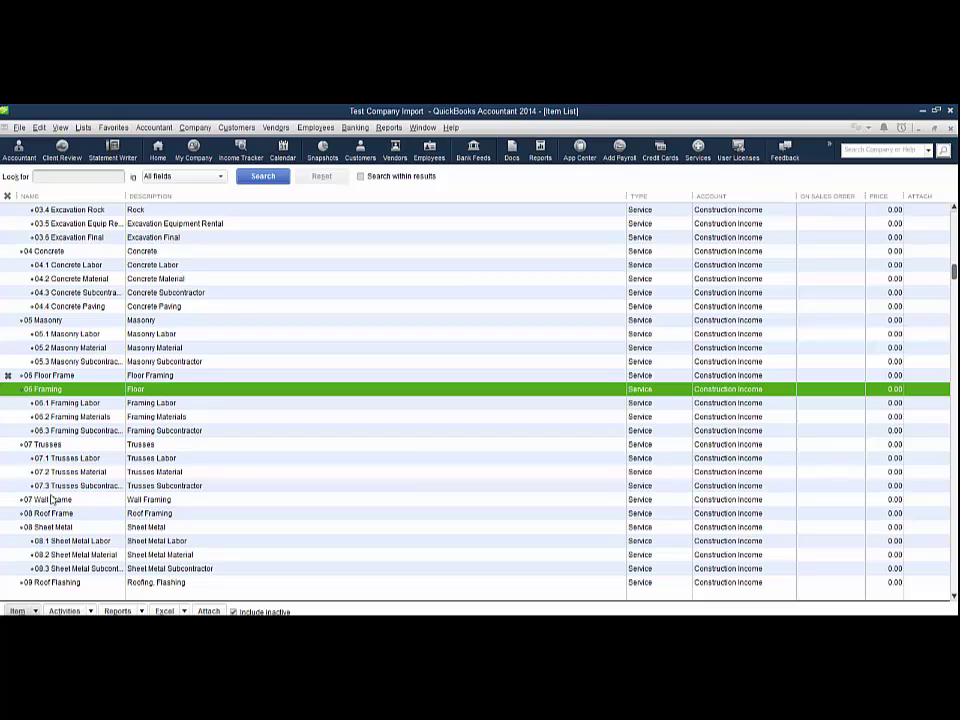
left_click(7, 503)
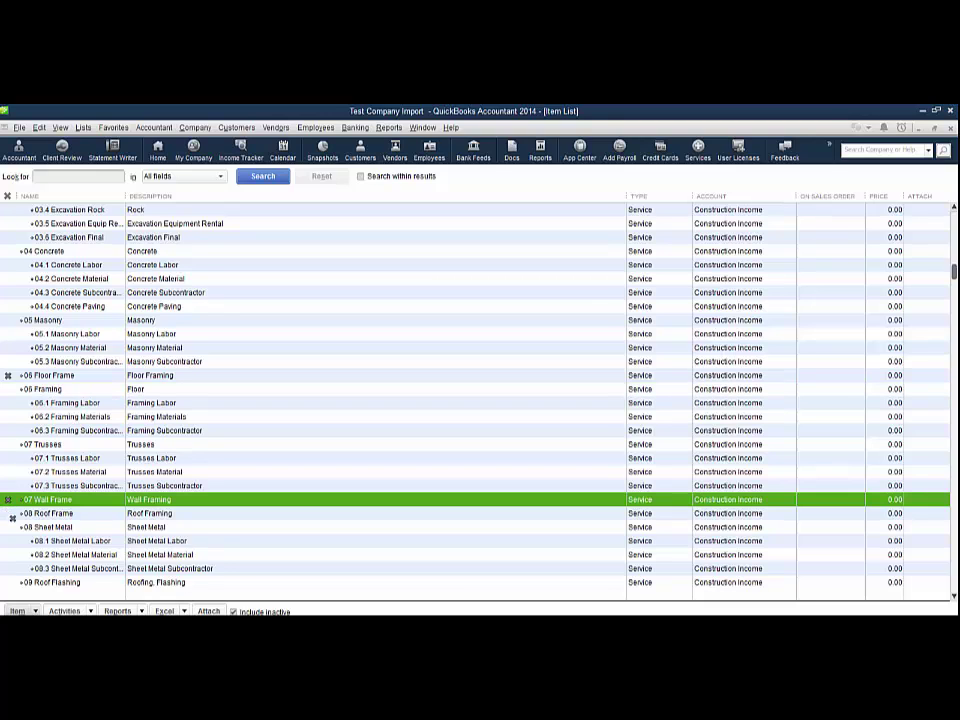
key("Down")
scroll(40, 552, "down", 1)
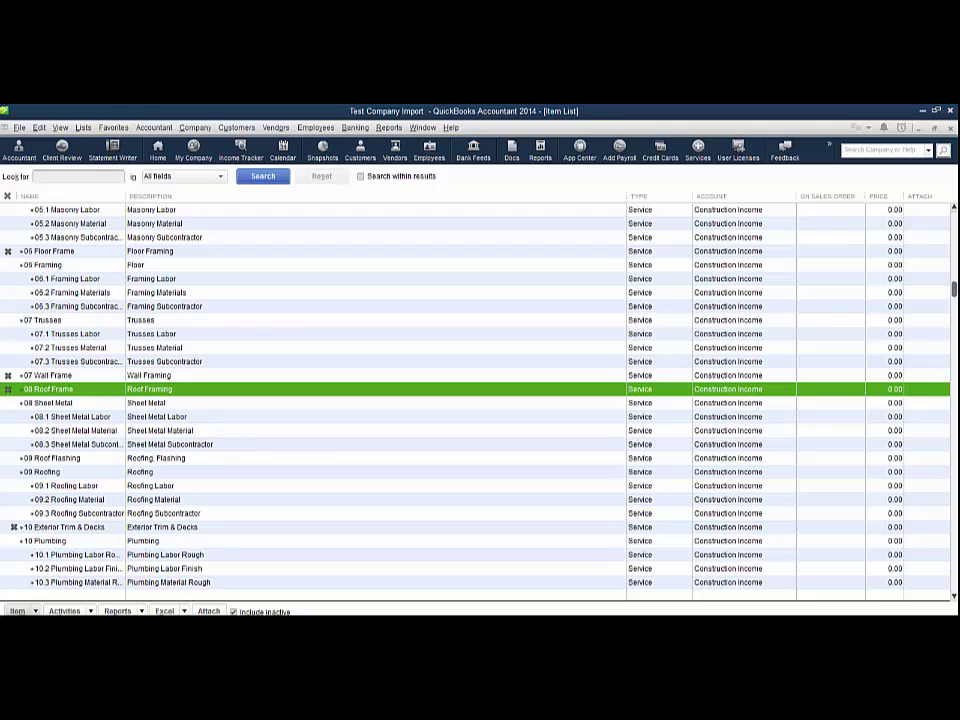
left_click(13, 461)
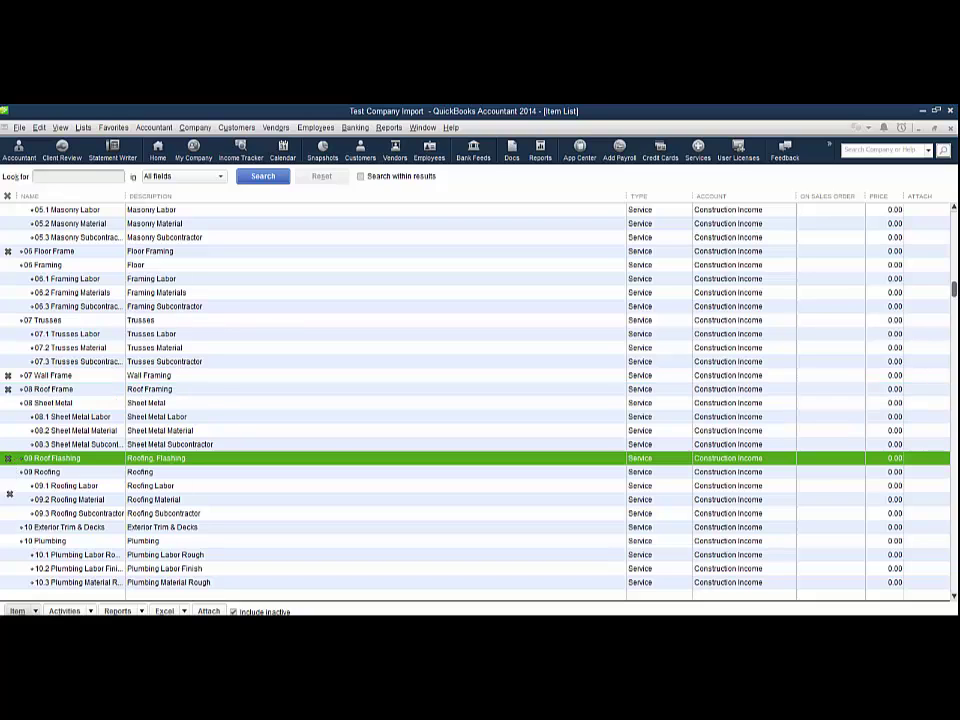
Mark the items 10 Exterior Trim & Decks, 11 Siding and 12 Doors & Trim as inactive.
left_click(12, 527)
scroll(104, 573, "down", 2)
scroll(104, 573, "down", 4)
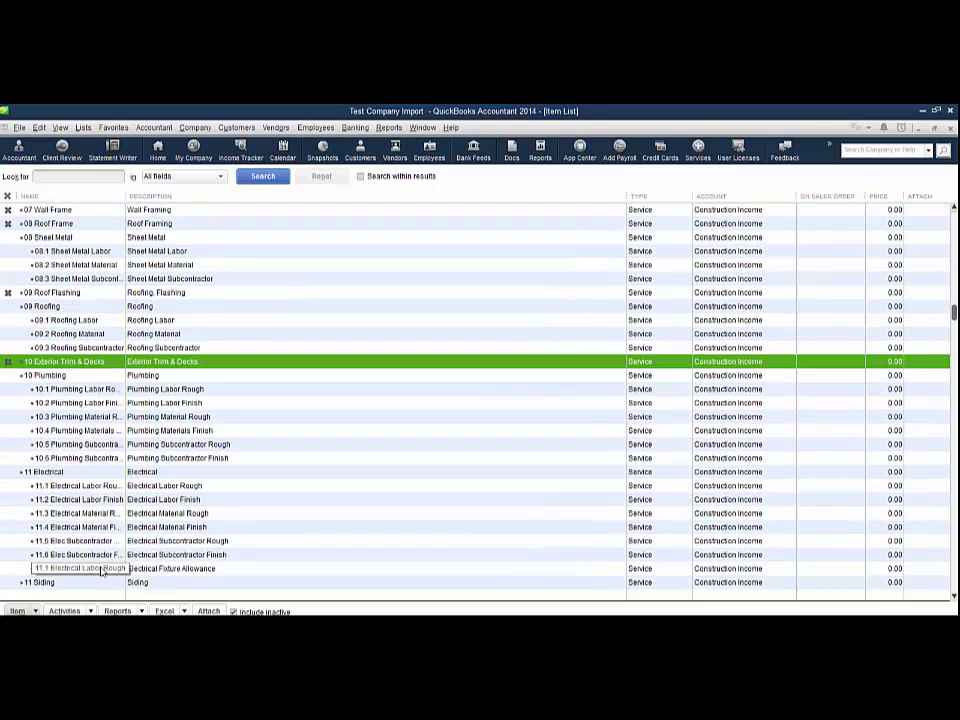
left_click(8, 499)
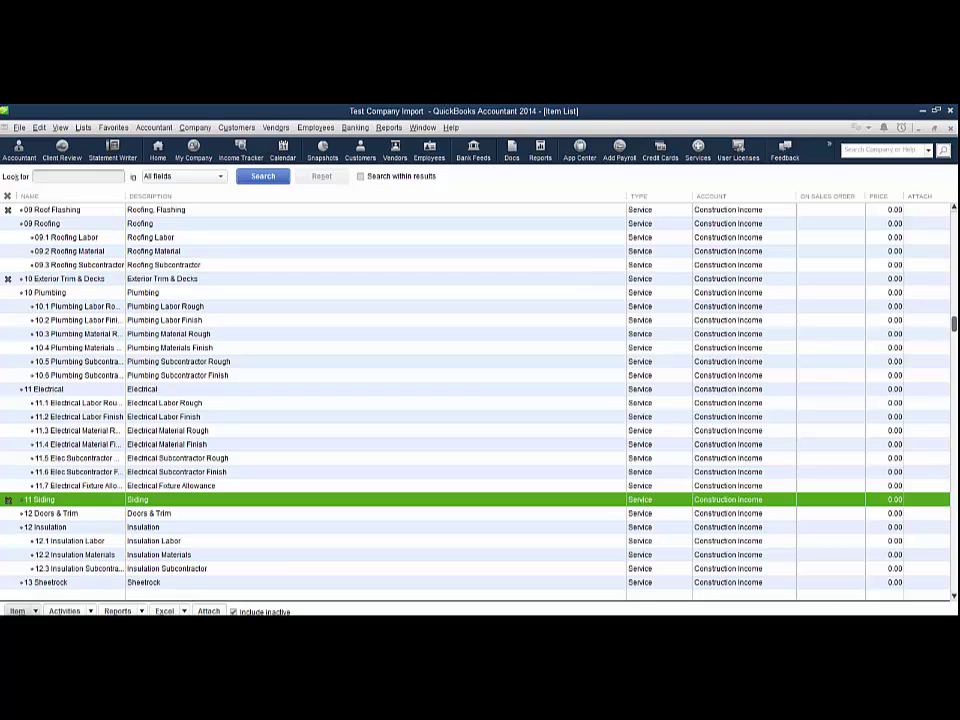
left_click(8, 513)
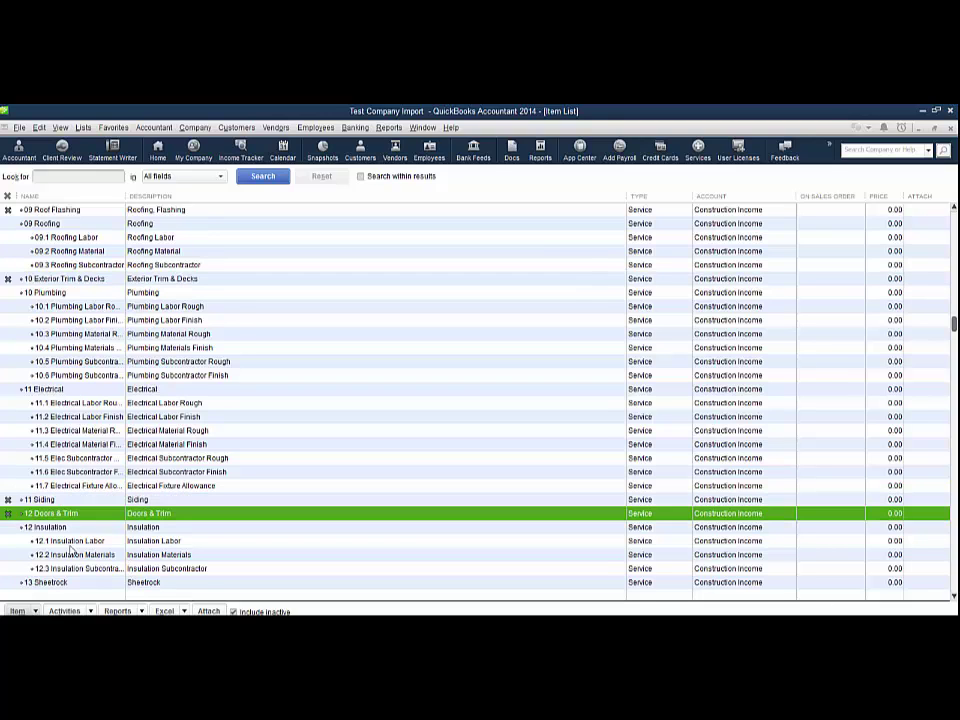
Mark the items 13 Windows & Trim, 14 Plumbing, 15 HVAC and 16 Electrical & Lighting as inactive.
scroll(72, 549, "down", 5)
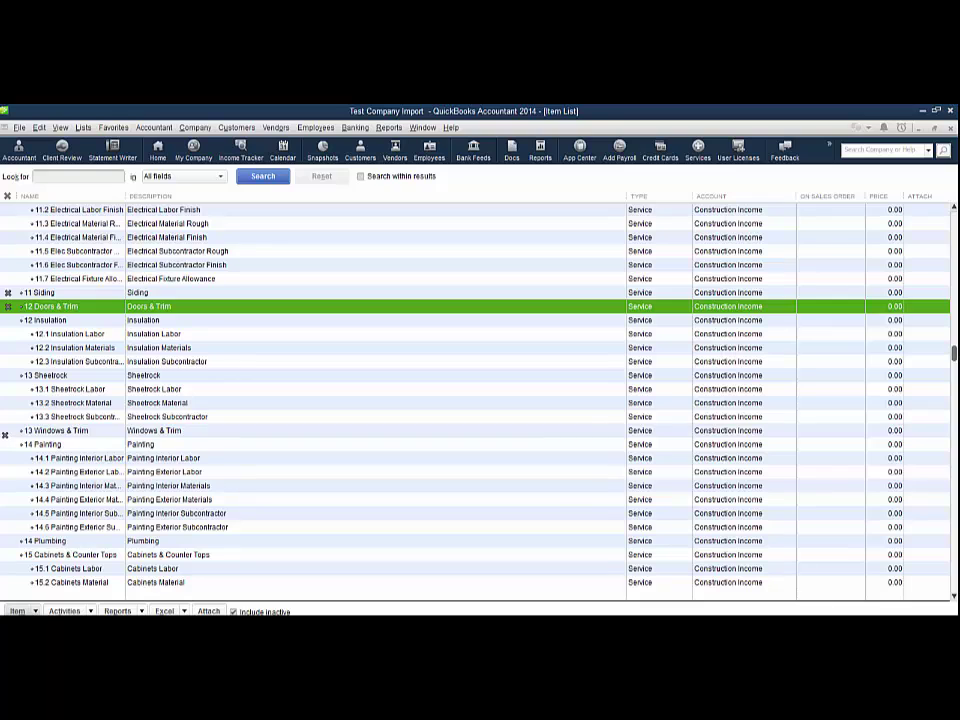
left_click(7, 430)
scroll(8, 445, "down", 2)
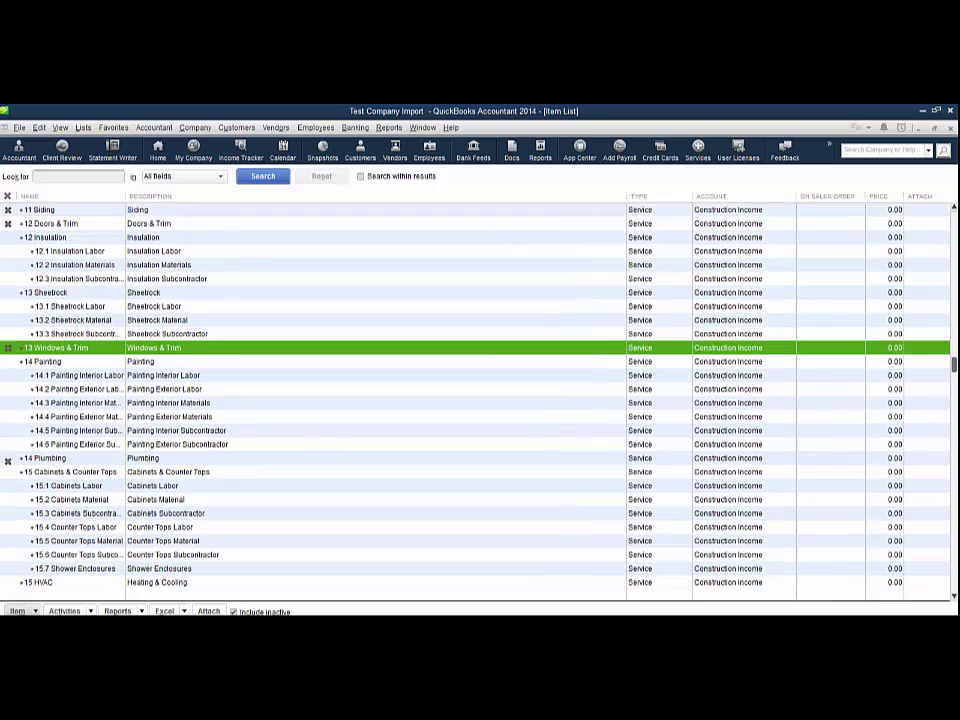
left_click(8, 458)
scroll(8, 458, "down", 3)
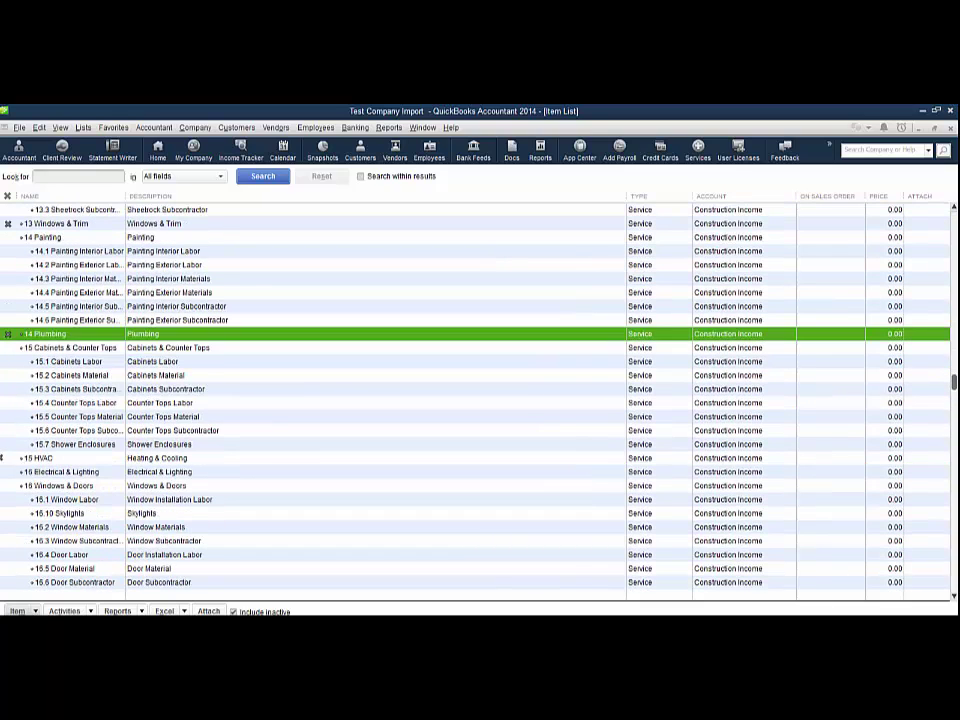
left_click(7, 457)
left_click(8, 471)
Mark the items 17 Insulation, 18 Interior Walls and 19 Ceilings & Cover as inactive.
scroll(100, 500, "down", 4)
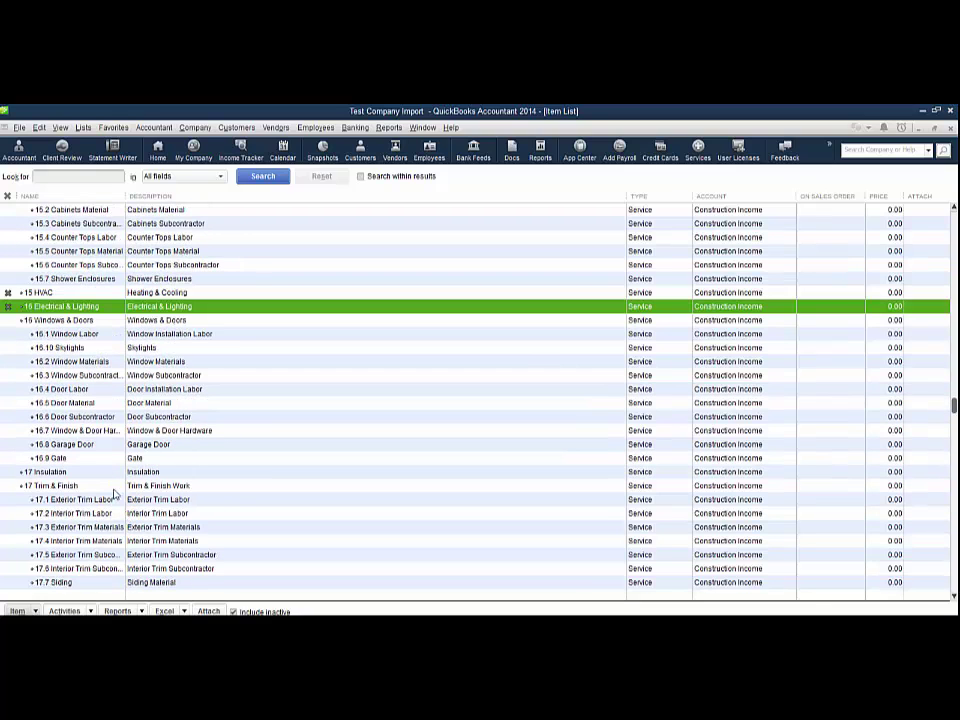
left_click(8, 471)
scroll(168, 521, "down", 3)
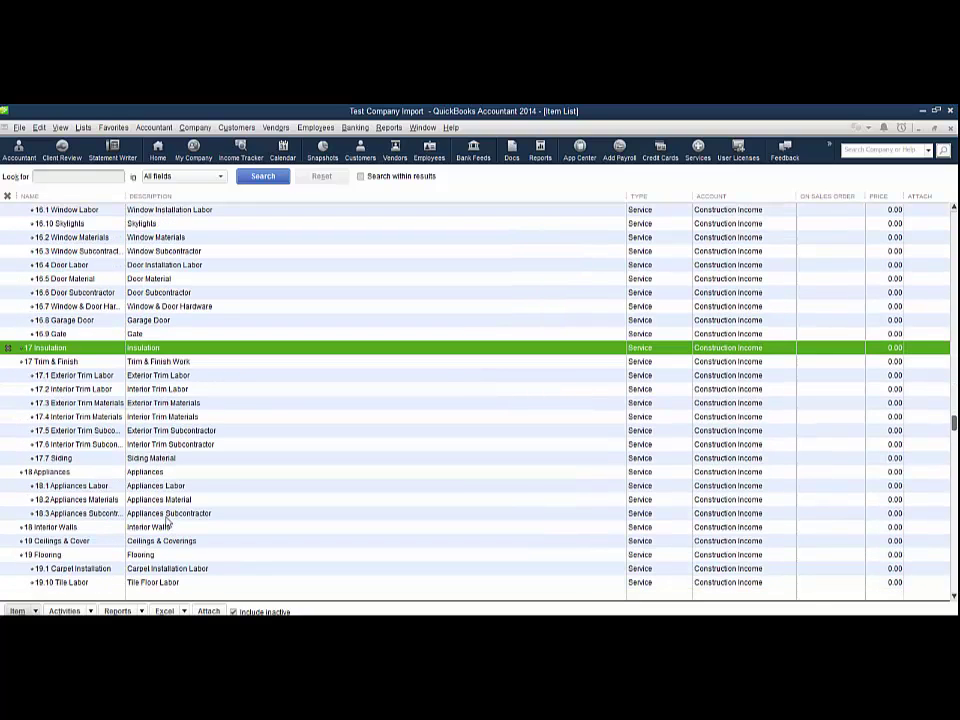
scroll(20, 460, "down", 2)
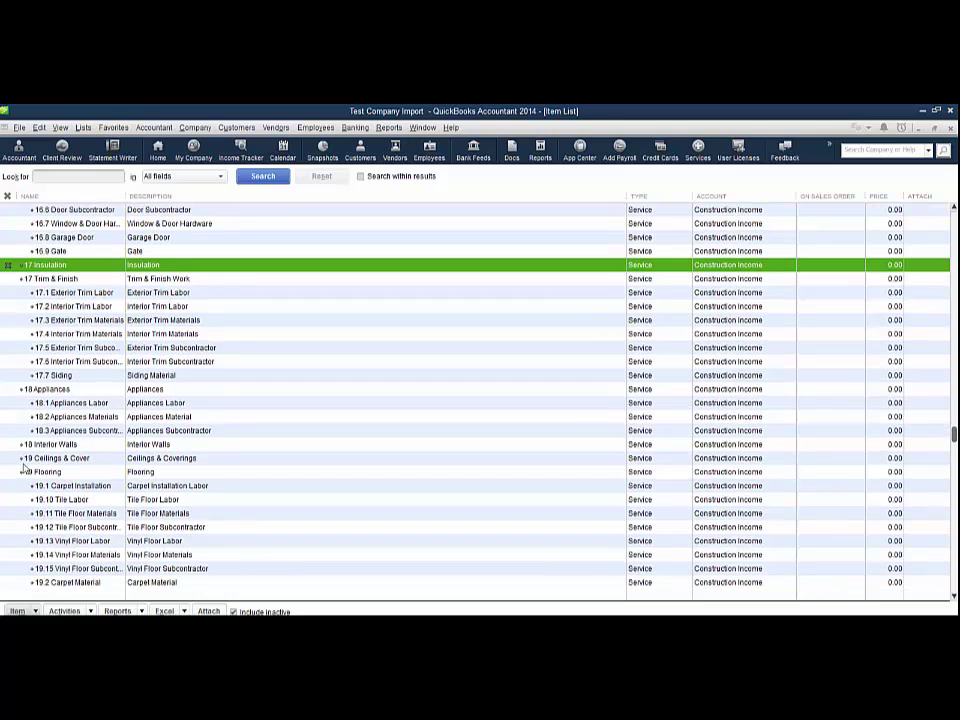
left_click(8, 444)
left_click(8, 458)
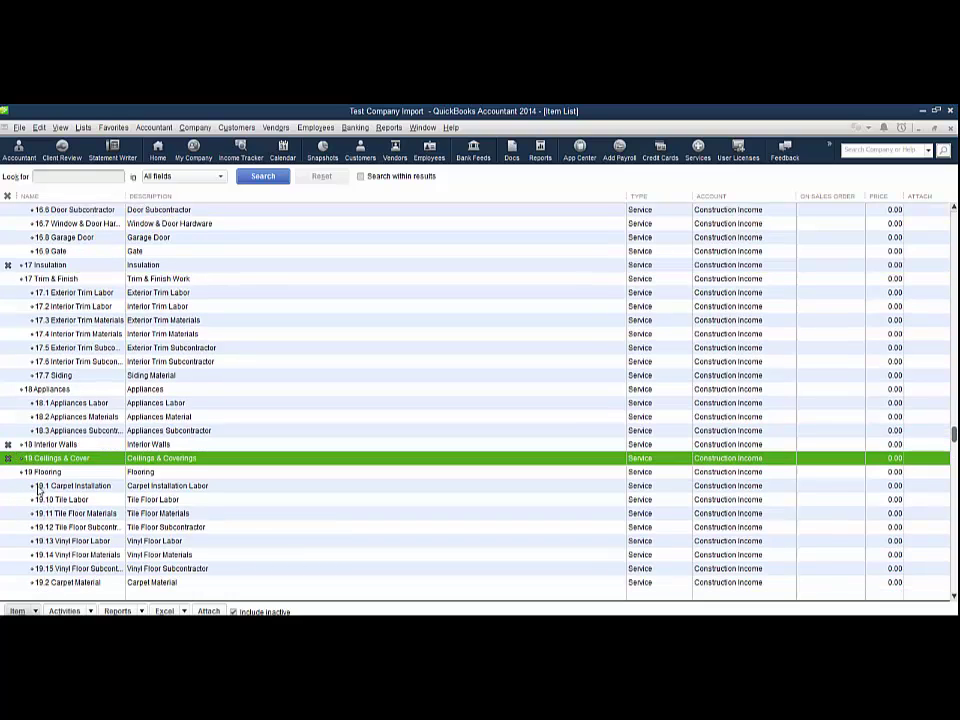
Mark the items 20 Millwork & Trim, 21 Cabinets & Vanities, 22 Specialty and 23 Floor Coverings as inactive.
scroll(8, 458, "down", 7)
left_click(8, 458)
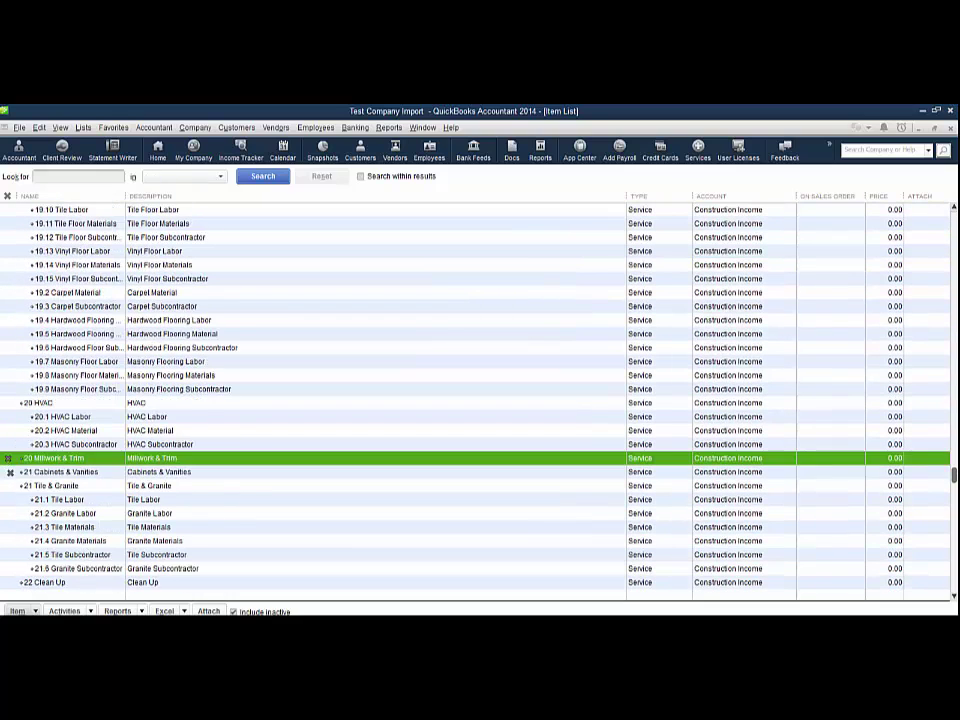
left_click(10, 472)
scroll(10, 472, "down", 4)
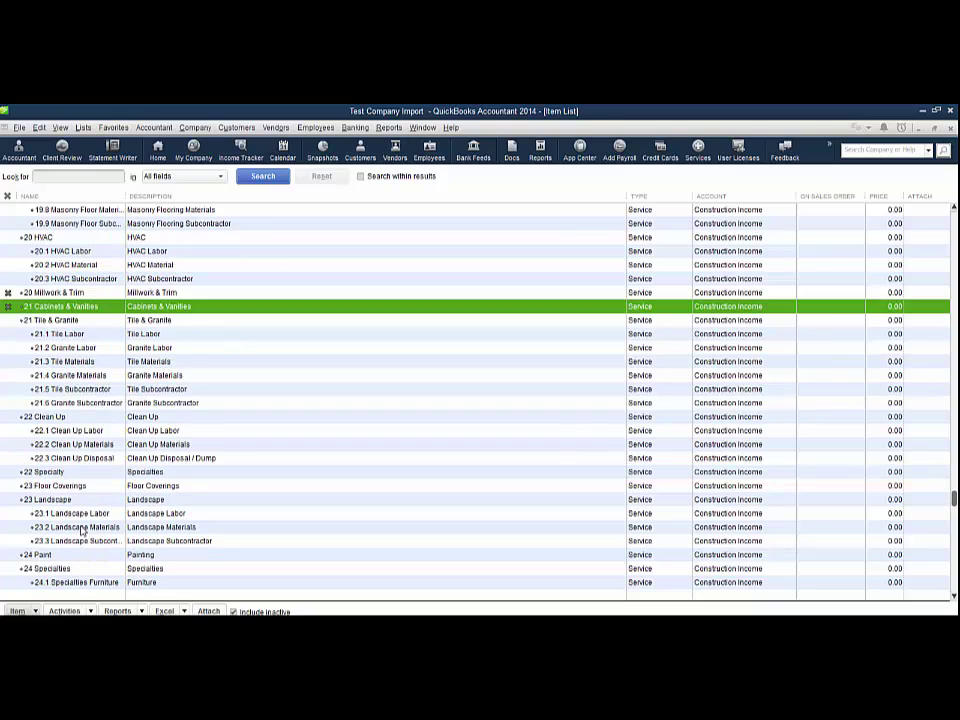
left_click(10, 472)
left_click(10, 486)
Mark the items 24 Paint, 25 Cleanup and 26 Landscape & Paving as inactive.
scroll(10, 486, "down", 4)
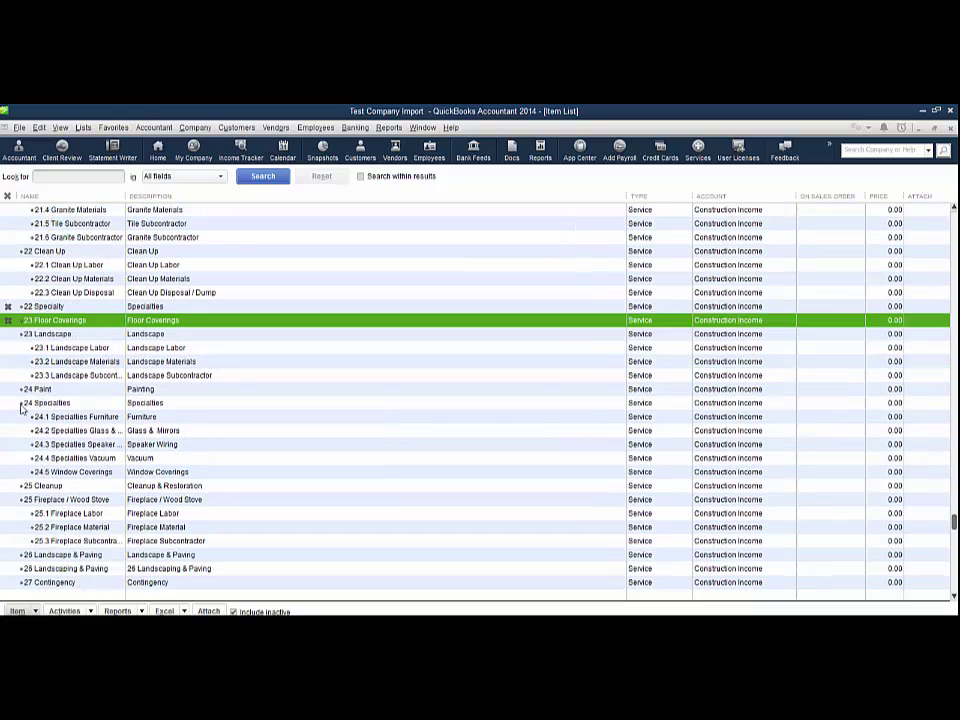
left_click(9, 389)
scroll(9, 389, "down", 1)
left_click(10, 444)
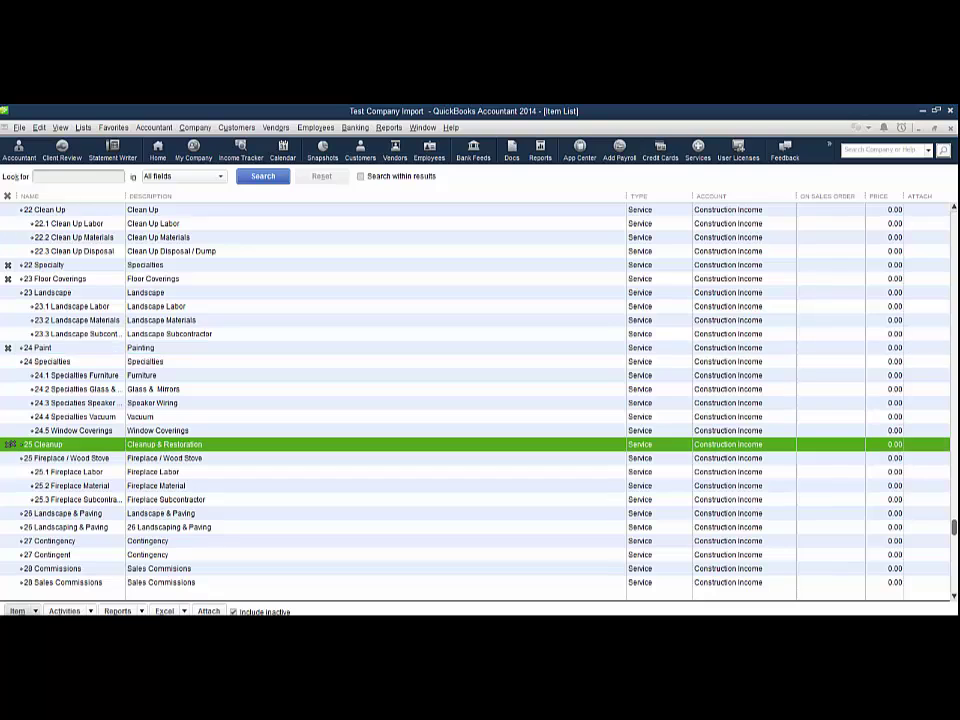
left_click(8, 513)
Hide the inactive items in the item list and review the remaining active items from the start.
left_click(330, 513)
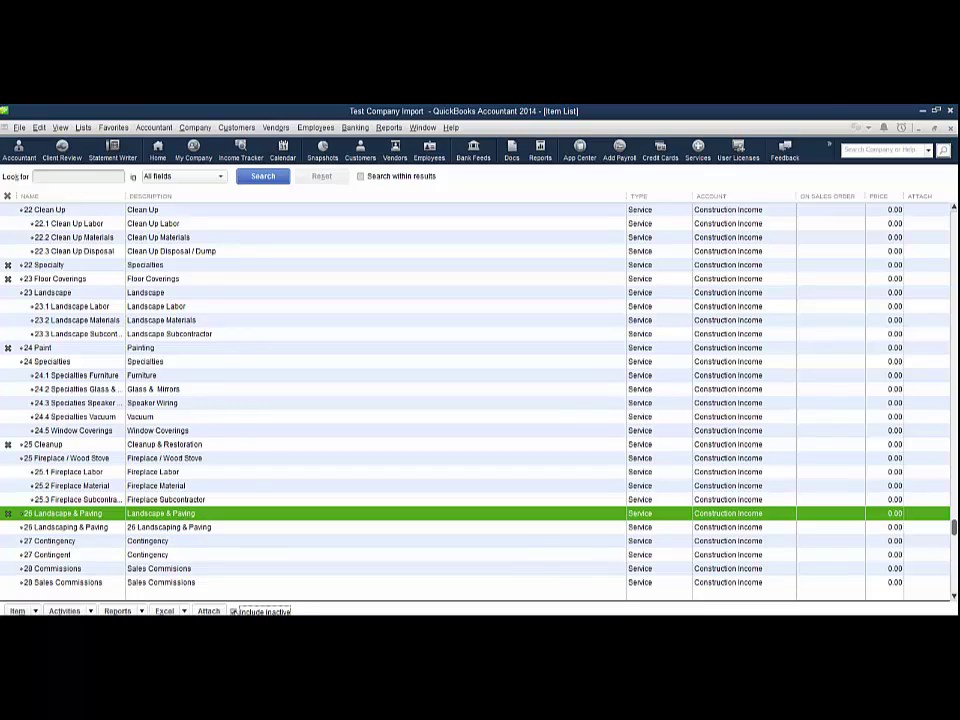
scroll(292, 562, "down", 2)
scroll(292, 562, "up", 17)
scroll(292, 562, "up", 20)
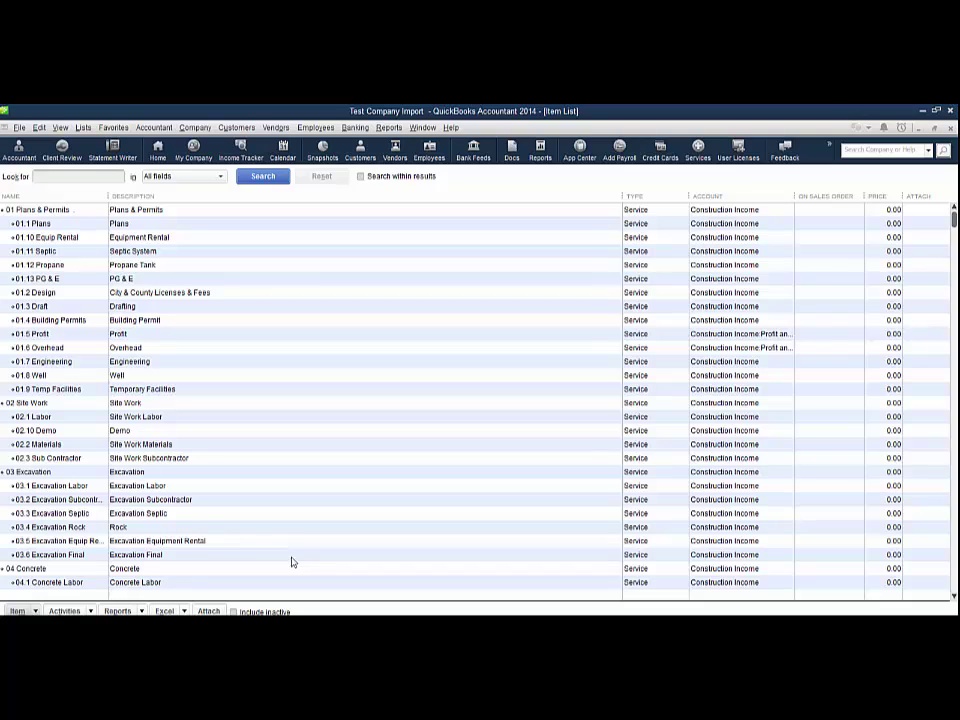
Open the chart of accounts and compare Equipment Rental for Jobs with the Equipment Rental subaccount under Job Related Costs.
left_click(83, 127)
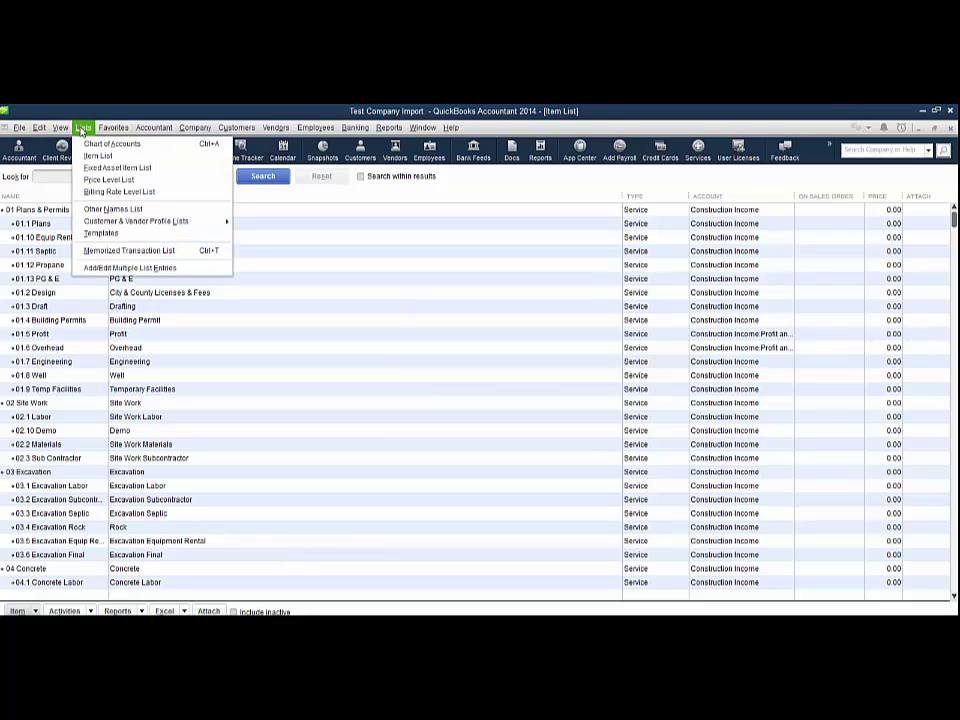
left_click(88, 147)
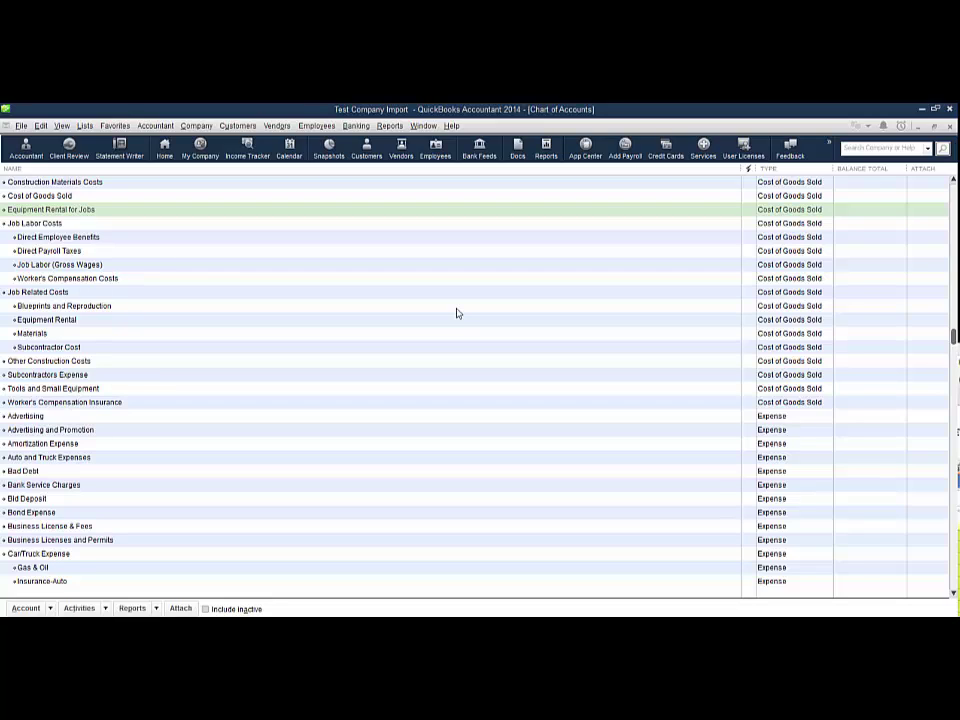
left_click(108, 214)
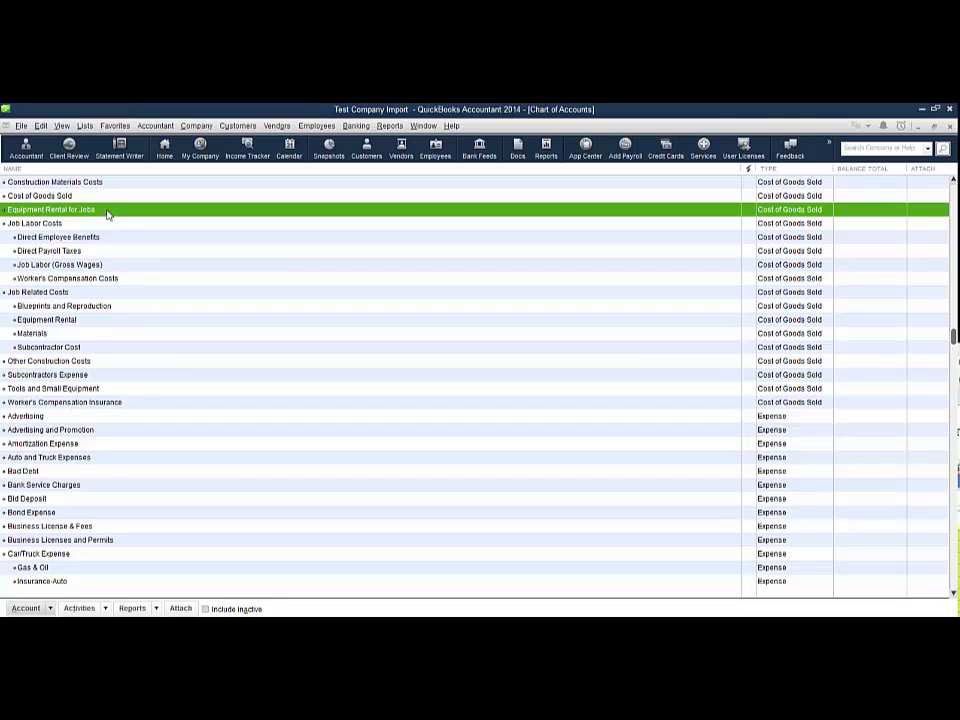
left_click(93, 321)
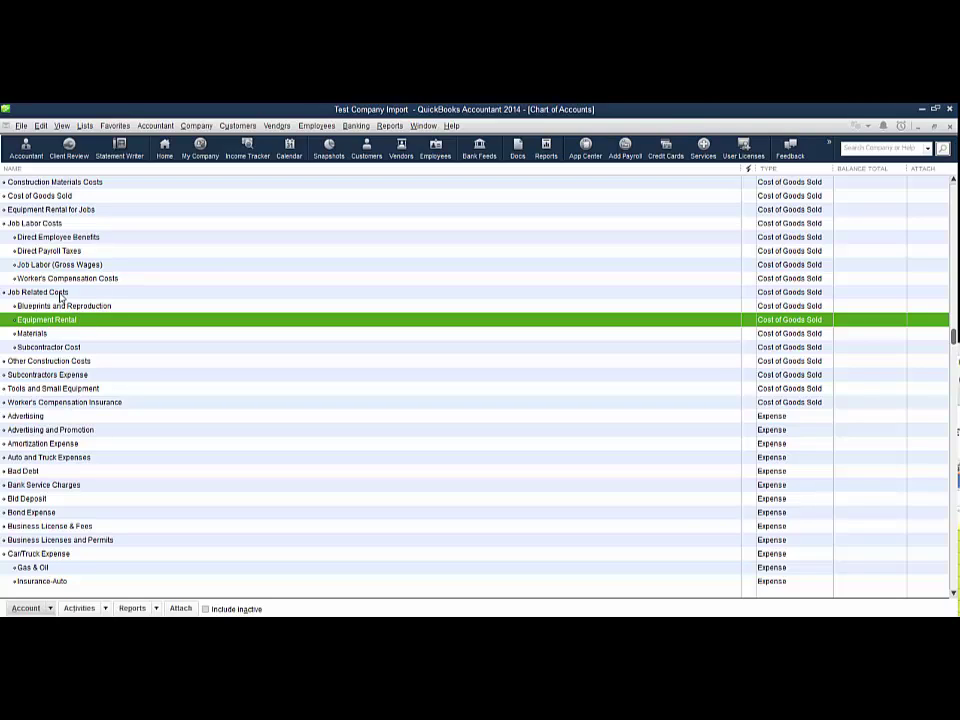
left_click(90, 214)
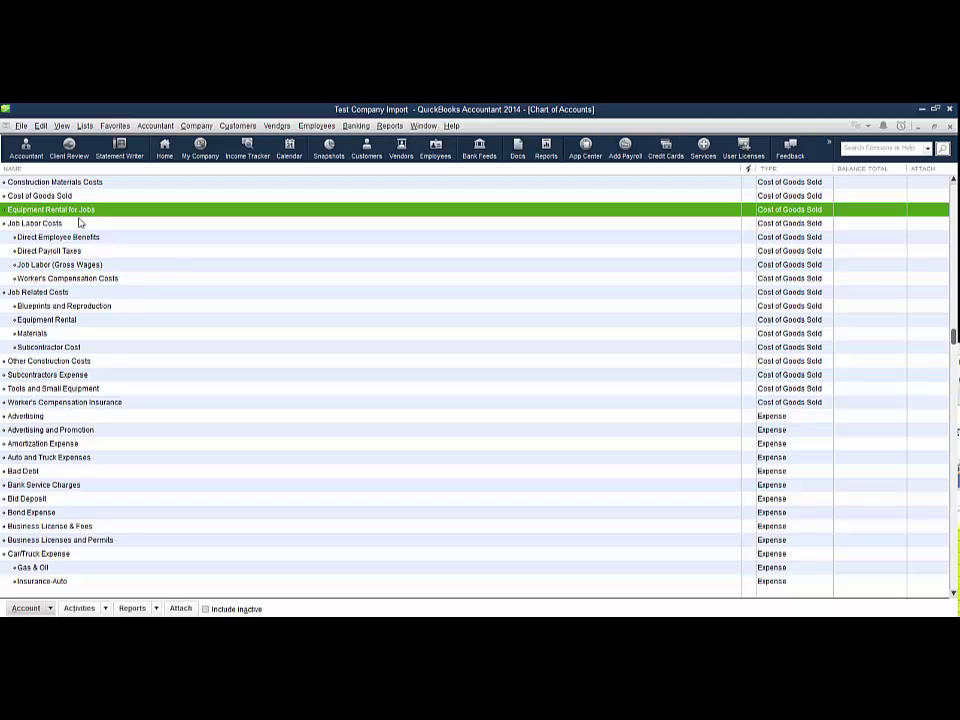
left_click(53, 225)
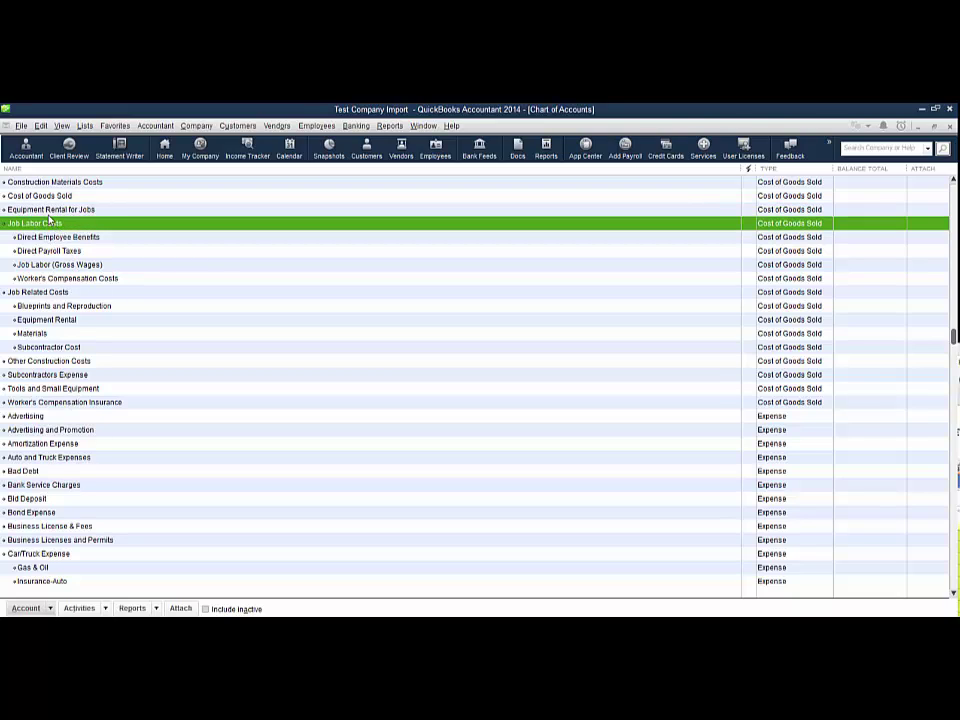
left_click(42, 292)
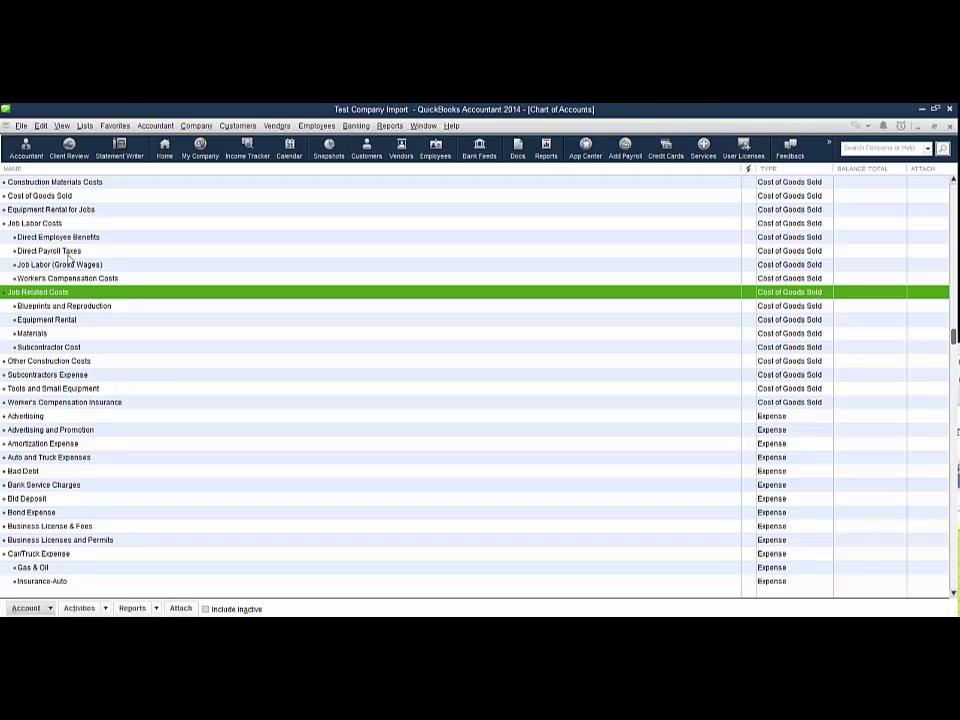
Open the Equipment Rental for Jobs account for editing and shorten its name to Equipment Rental.
left_click(47, 211)
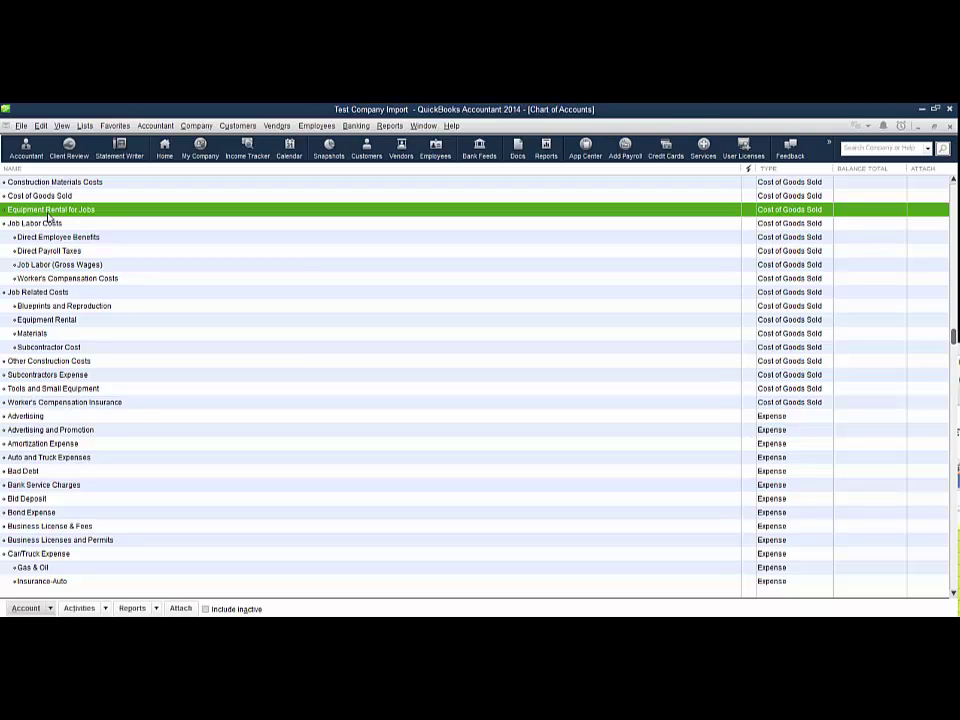
right_click(47, 213)
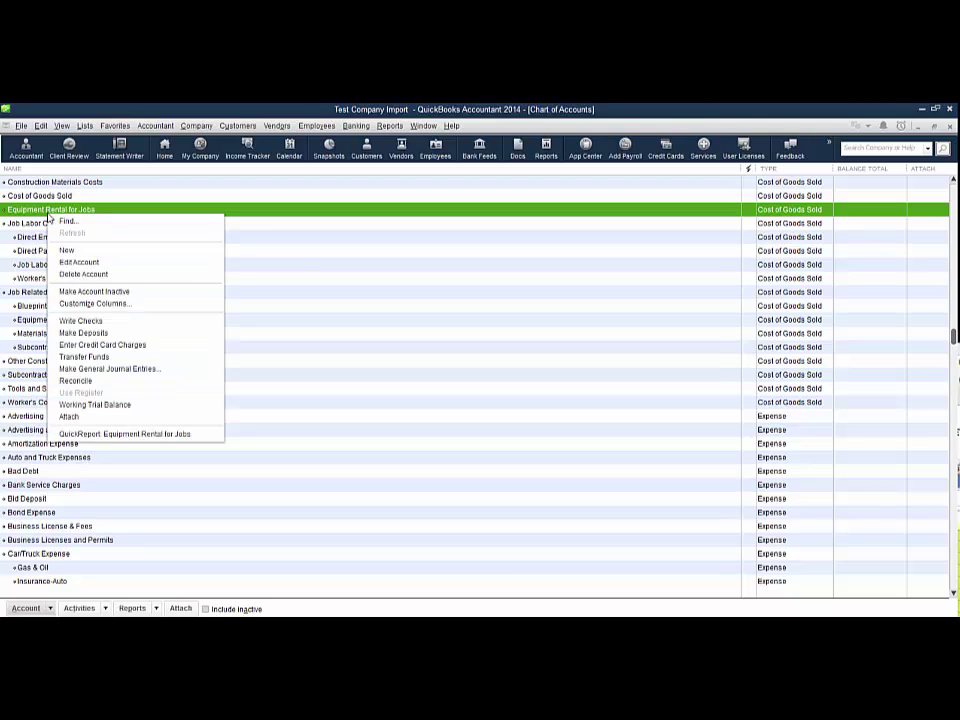
left_click(79, 262)
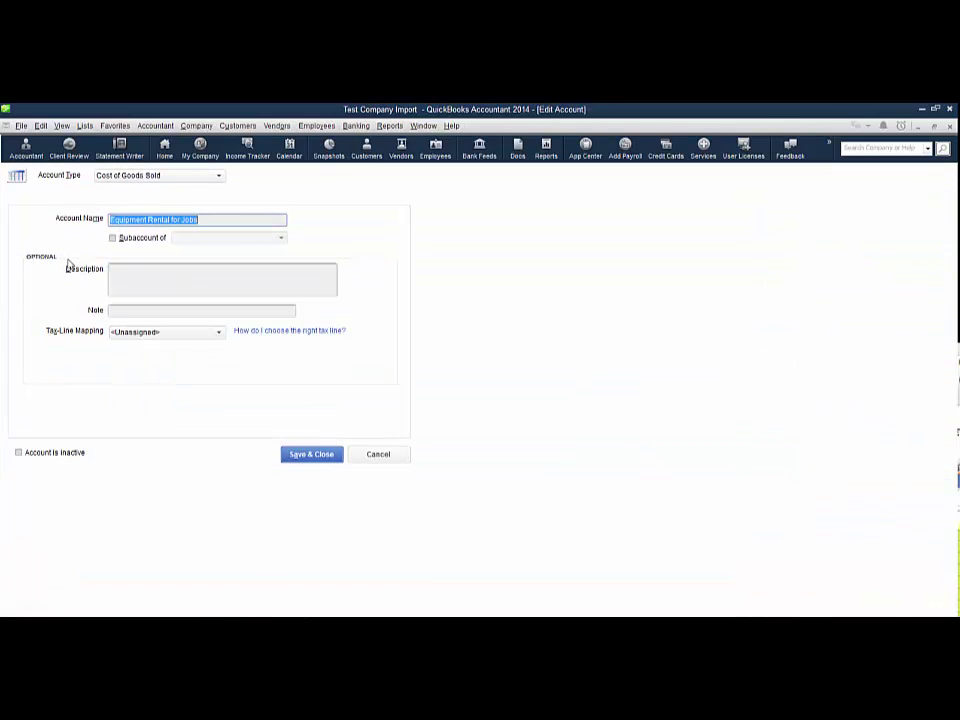
left_click(206, 219)
key("BackSpace")
key("BackSpace")
key("BackSpace")
key("BackSpace")
key("BackSpace")
key("BackSpace")
key("BackSpace")
key("BackSpace")
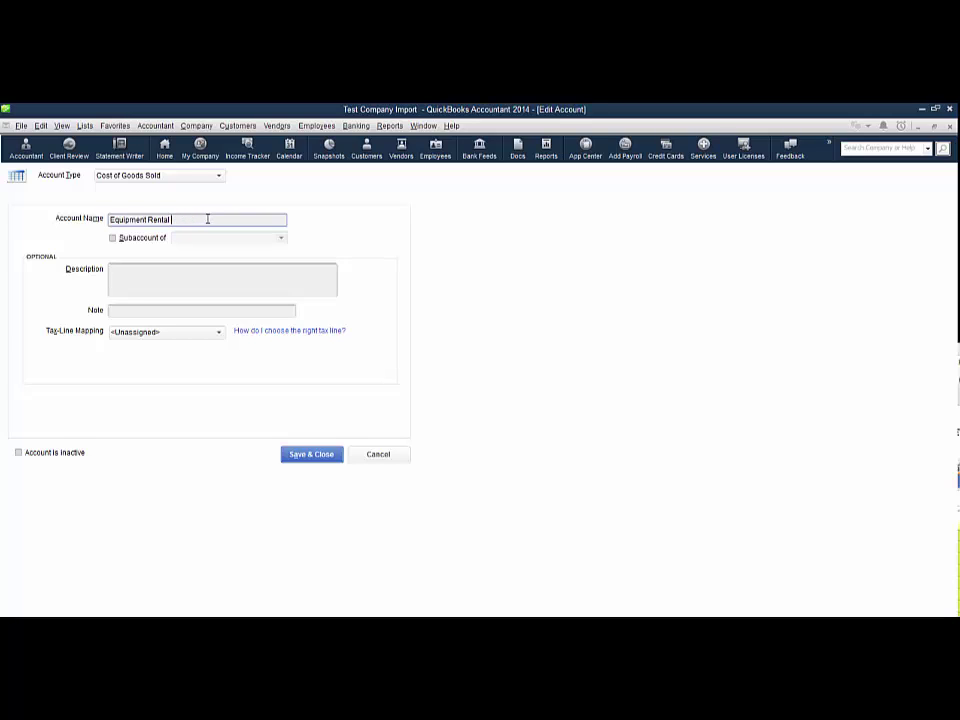
Make the account a subaccount of Job Related Costs, save it and merge it with the existing account of that name.
left_click(112, 239)
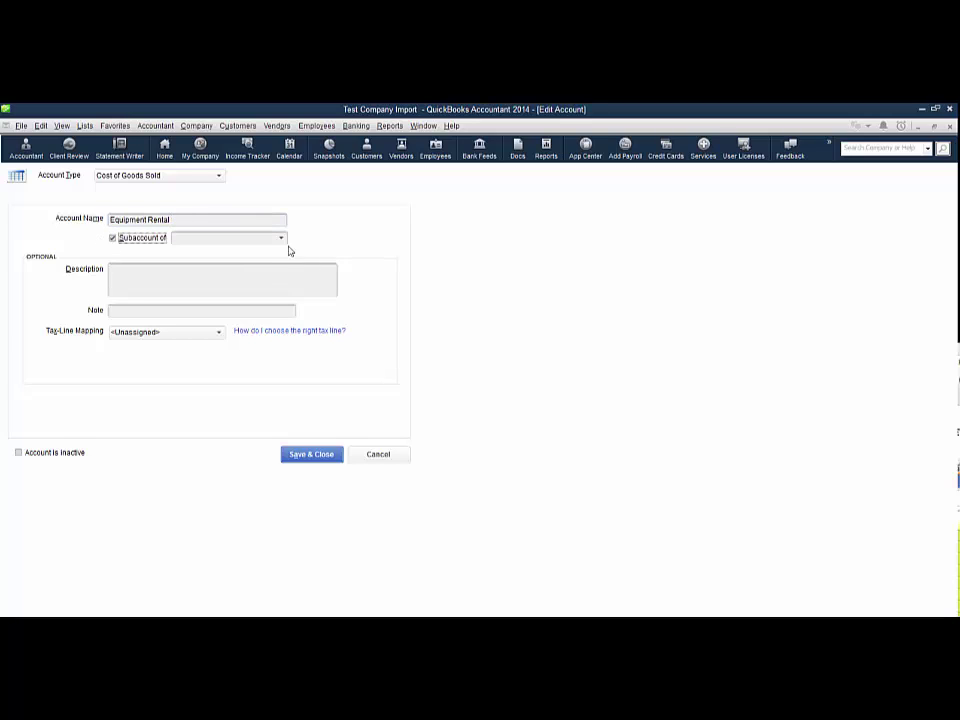
left_click(283, 239)
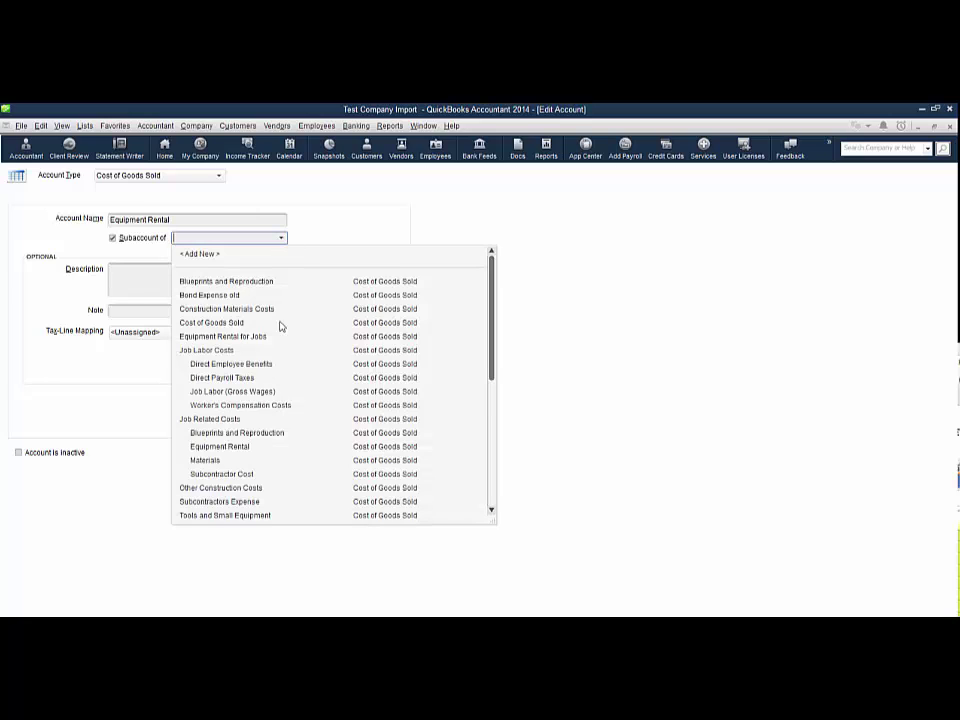
left_click(237, 419)
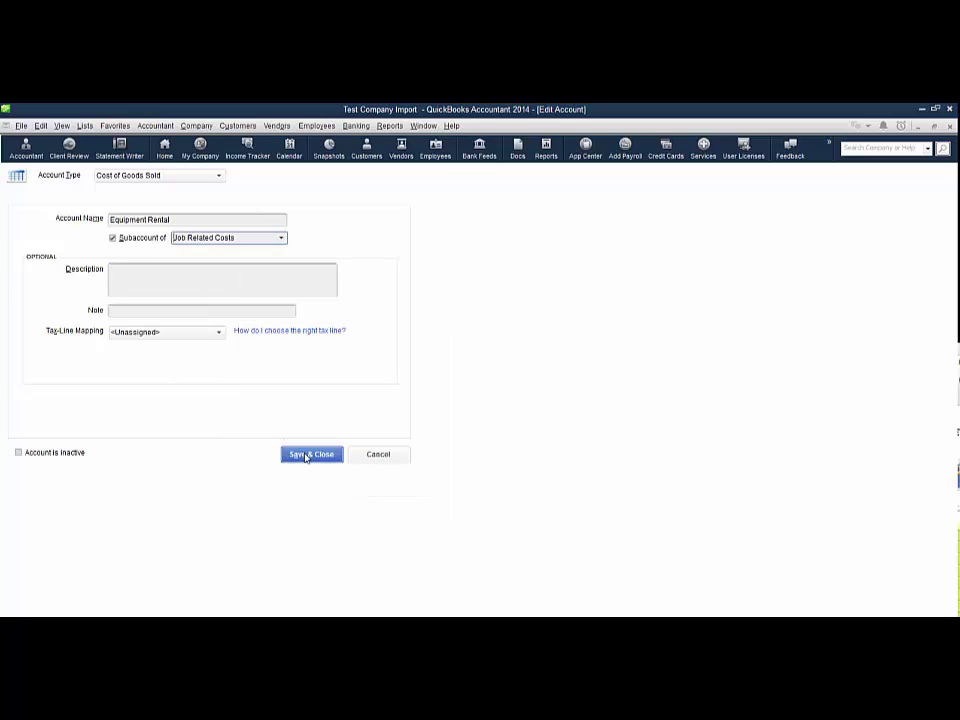
left_click(309, 456)
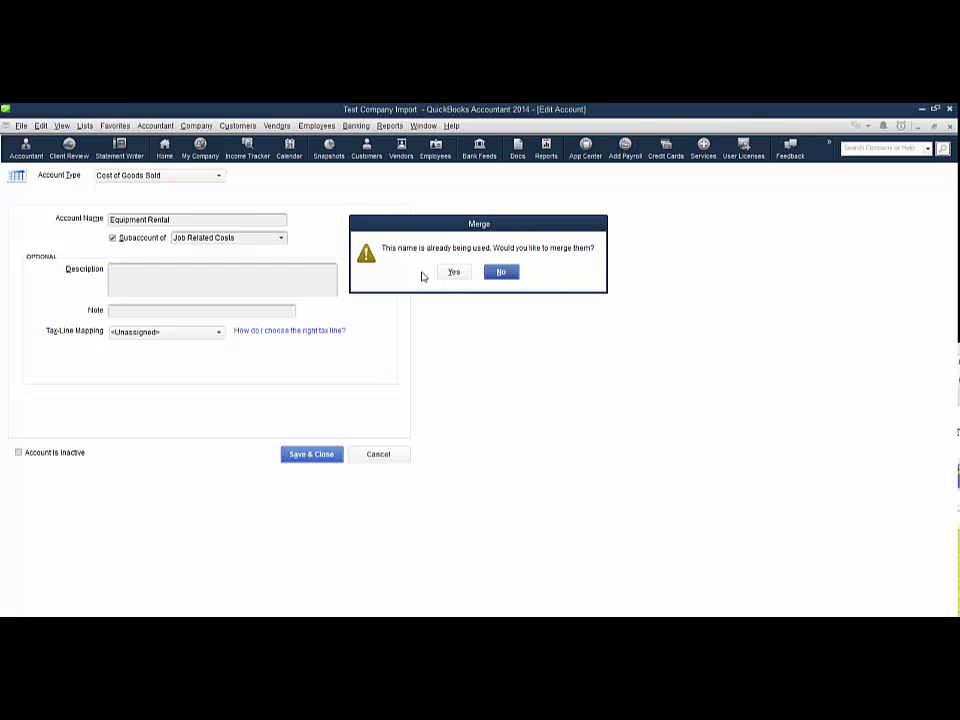
left_click(454, 272)
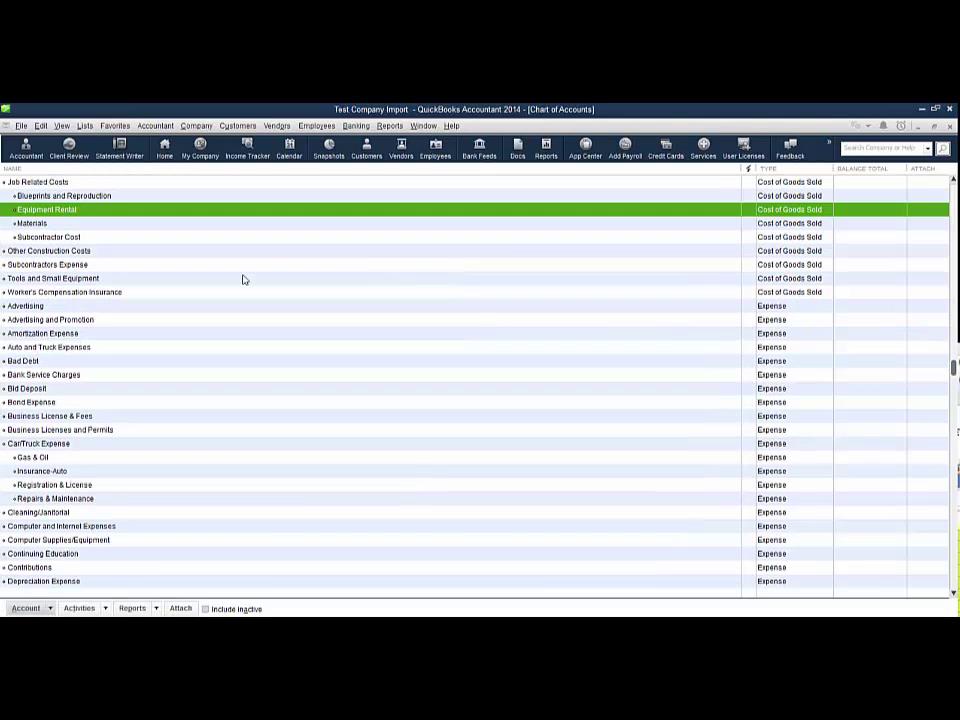
Select the Advertising expense account in the chart of accounts.
scroll(242, 279, "up", 3)
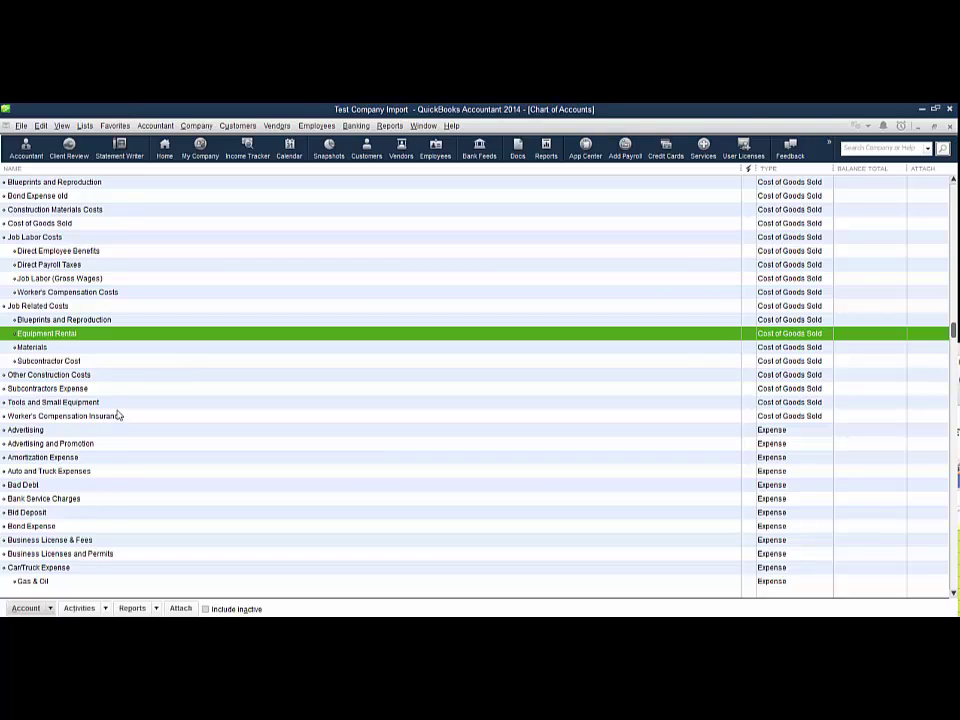
scroll(117, 414, "down", 1)
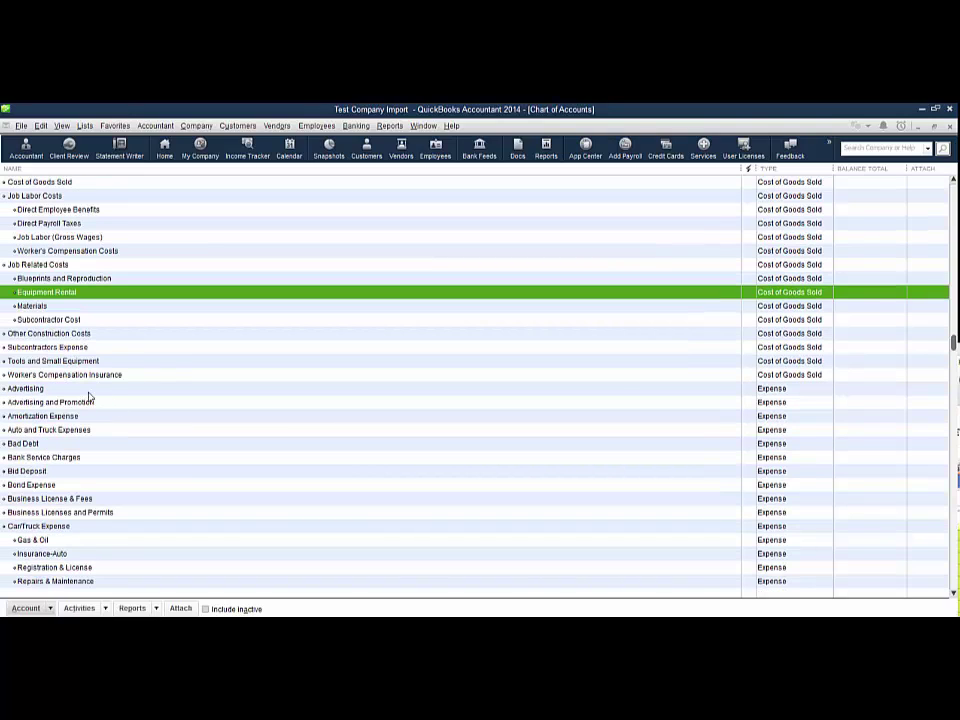
left_click(88, 391)
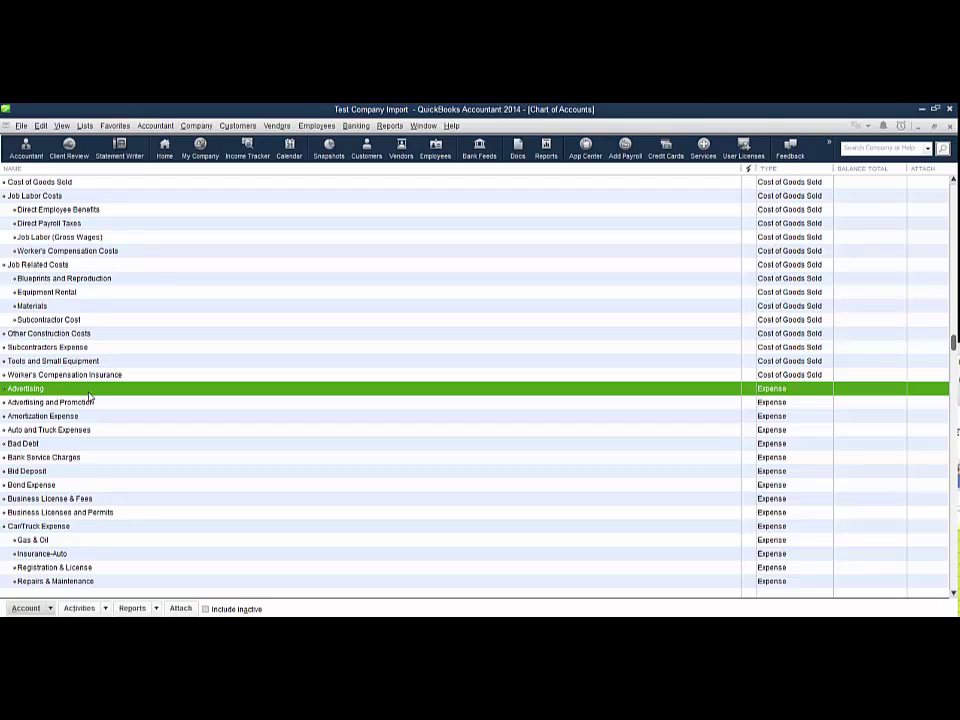